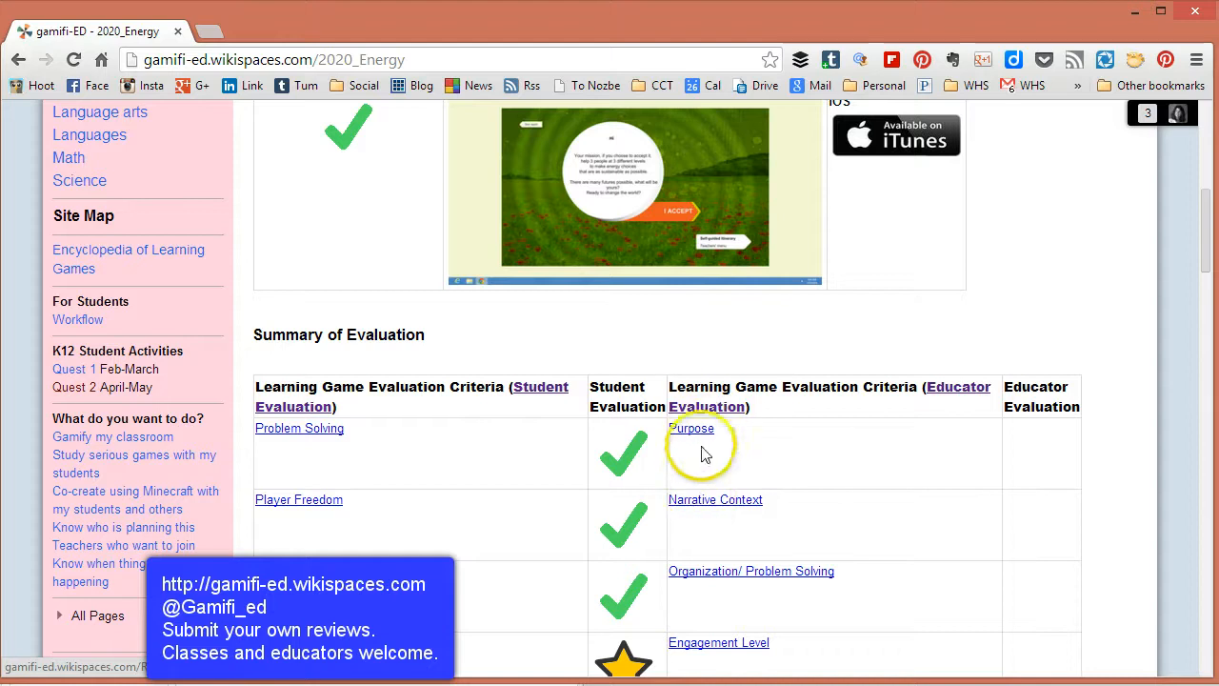
# Open the Purpose criterion's rubric link in a new tab and review its rating descriptions
pyautogui.rightClick(703, 439)
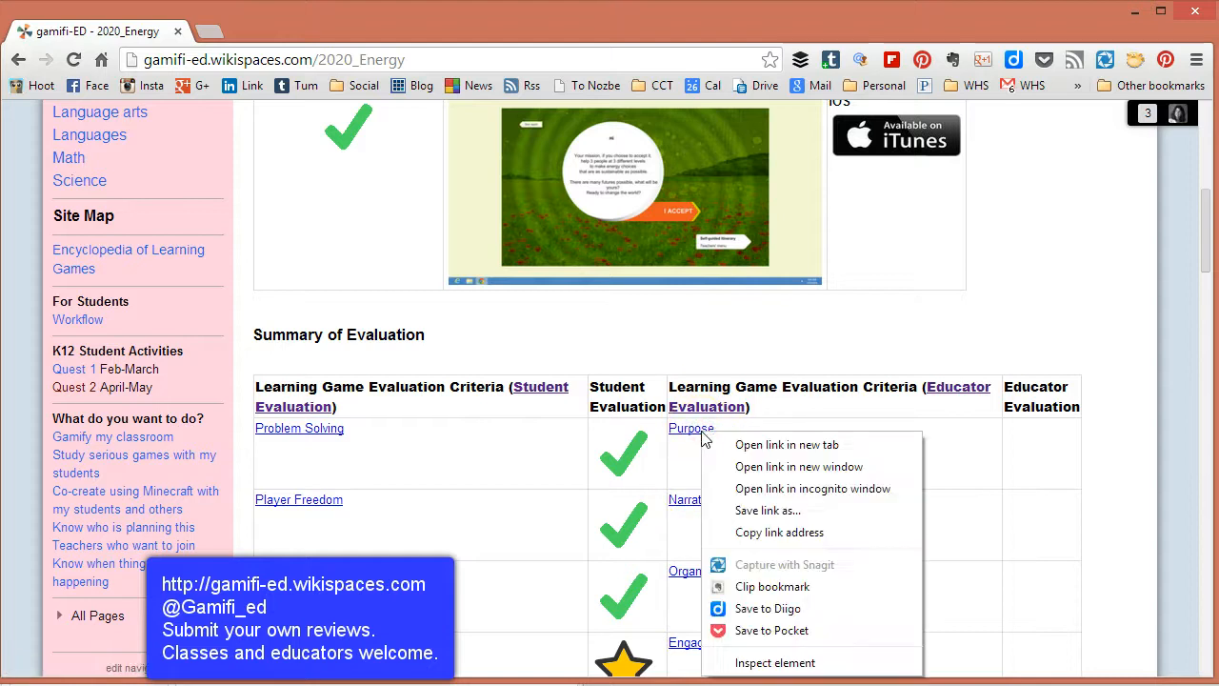
pyautogui.click(726, 445)
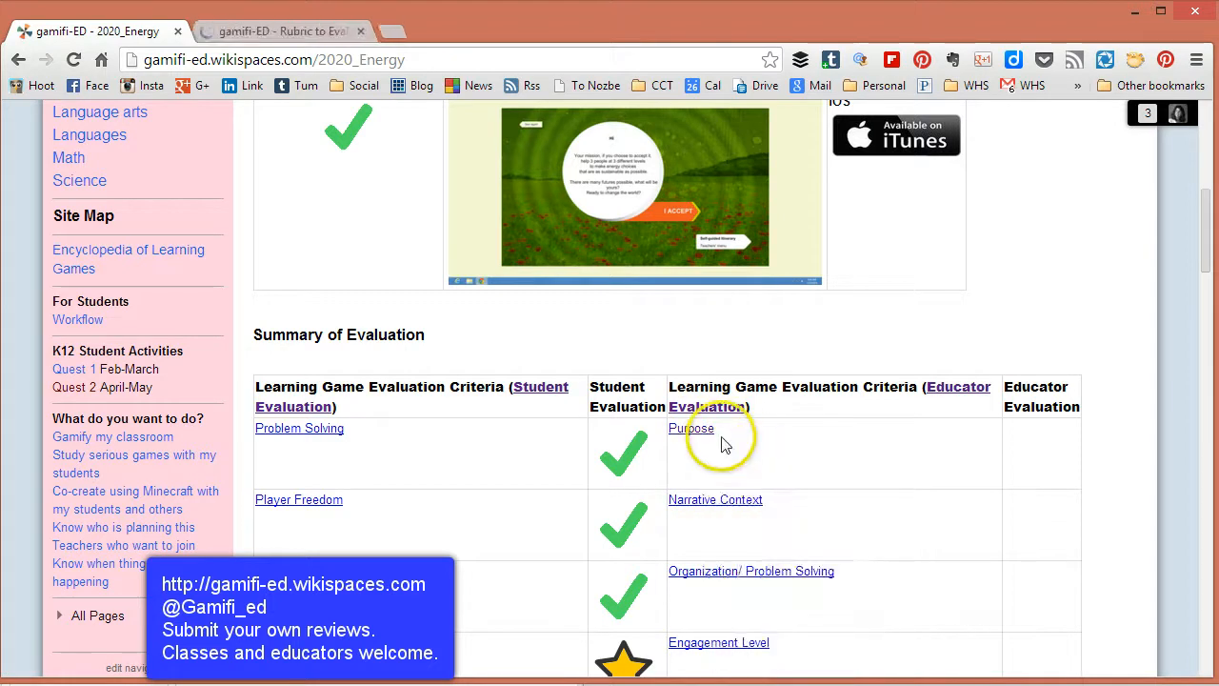
pyautogui.click(277, 31)
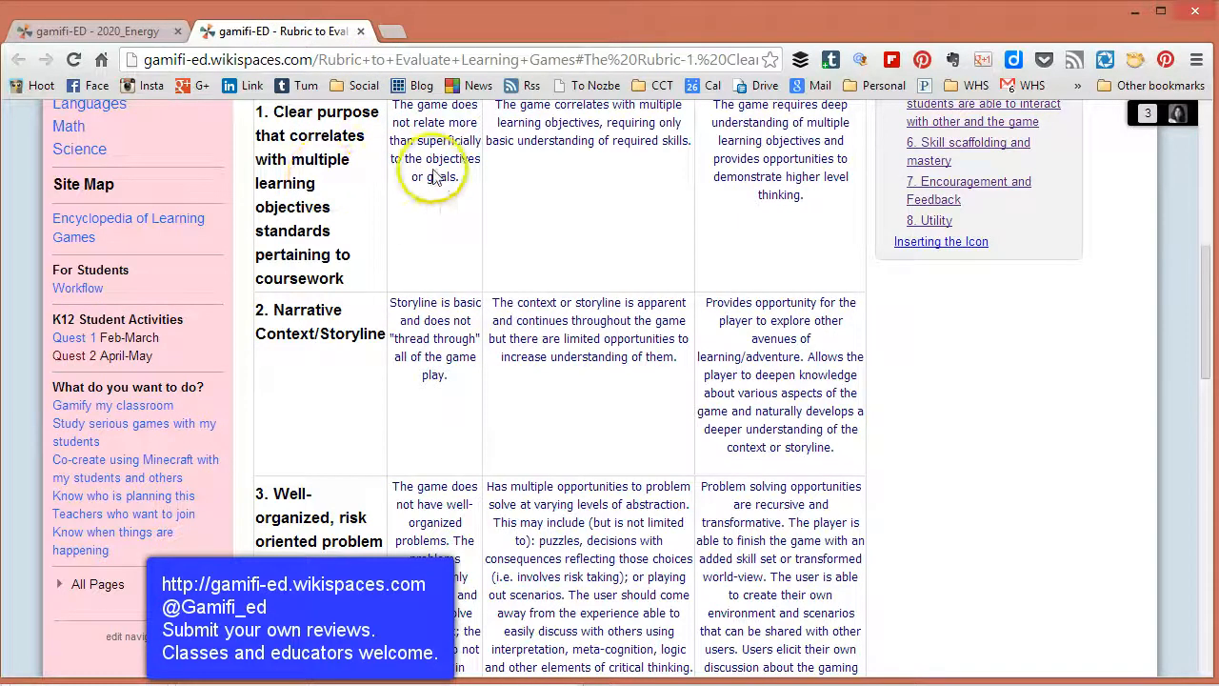
pyautogui.scroll(1, 370, 234)
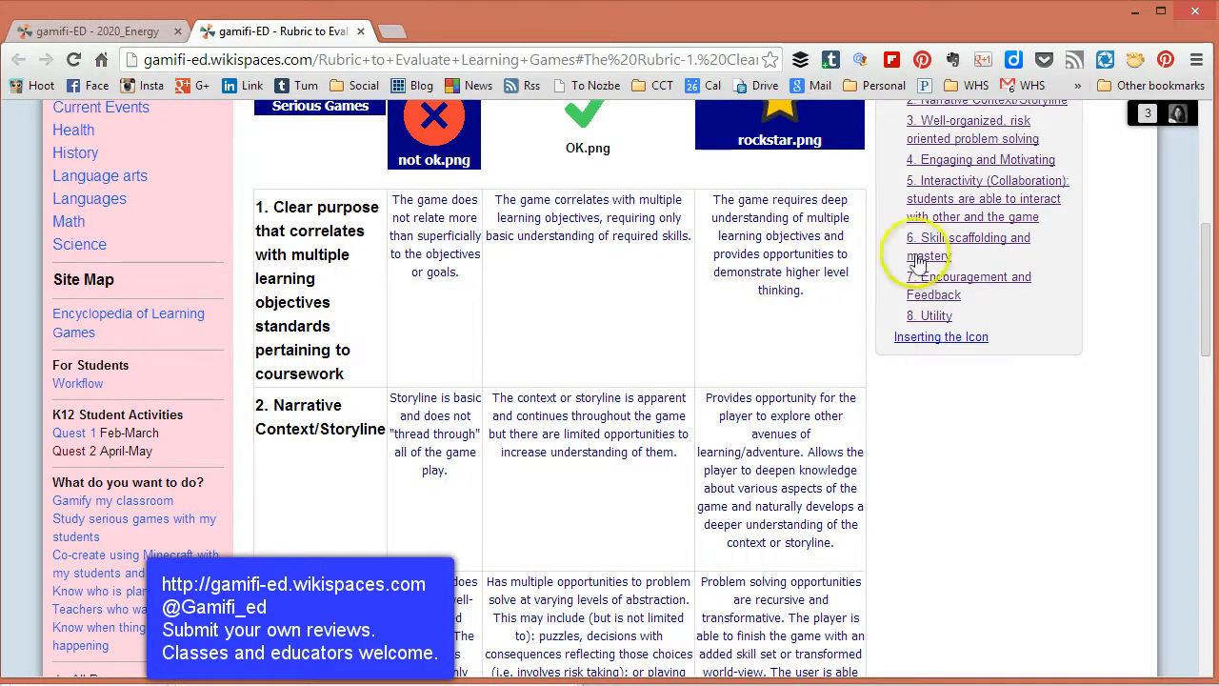
# Return to the 2020_Energy page and open it for editing
pyautogui.click(147, 32)
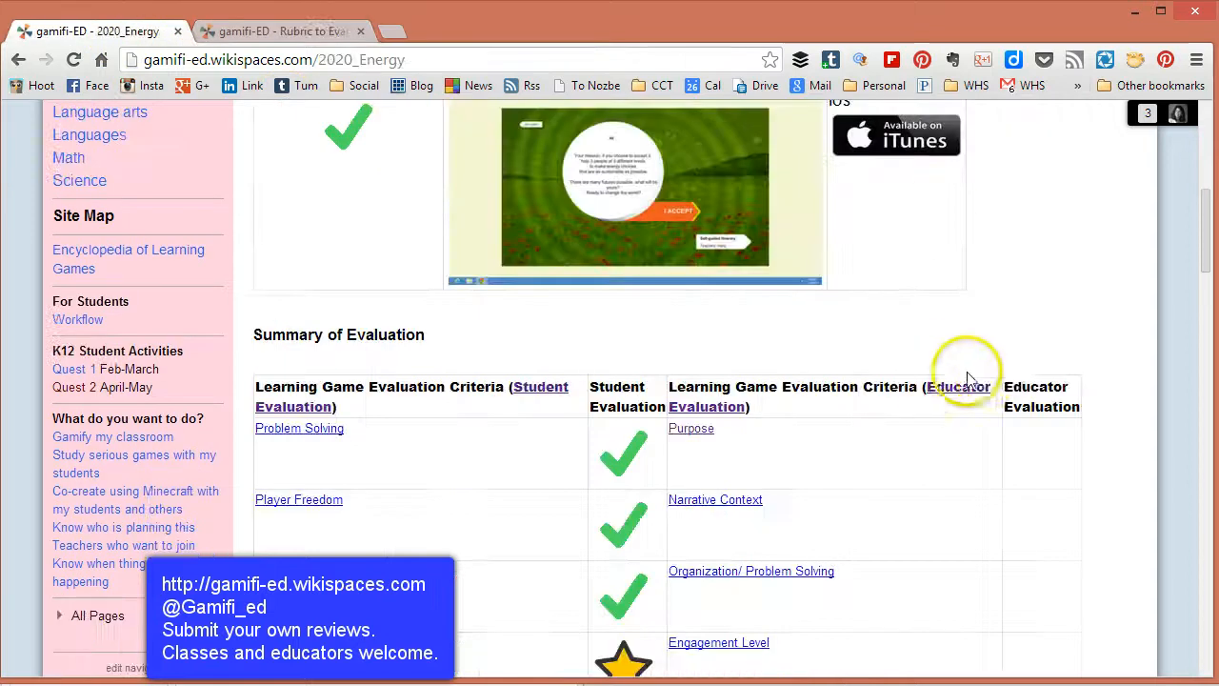
pyautogui.scroll(1, 985, 362)
pyautogui.scroll(3, 1057, 255)
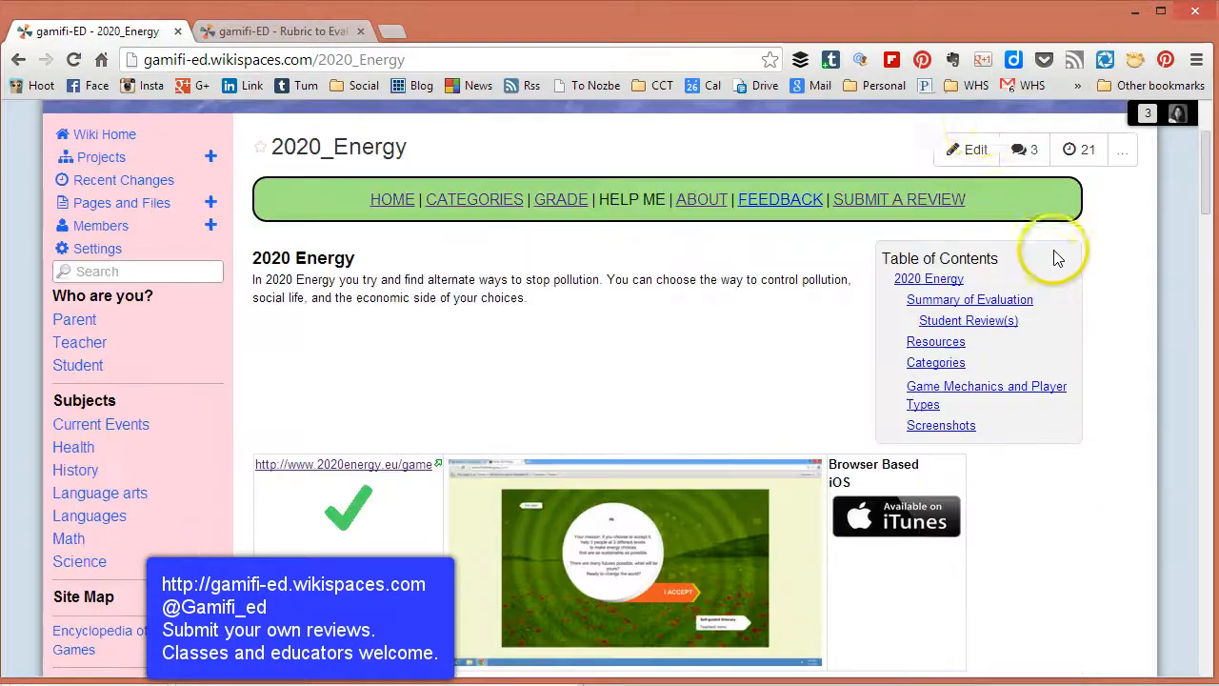
pyautogui.click(968, 149)
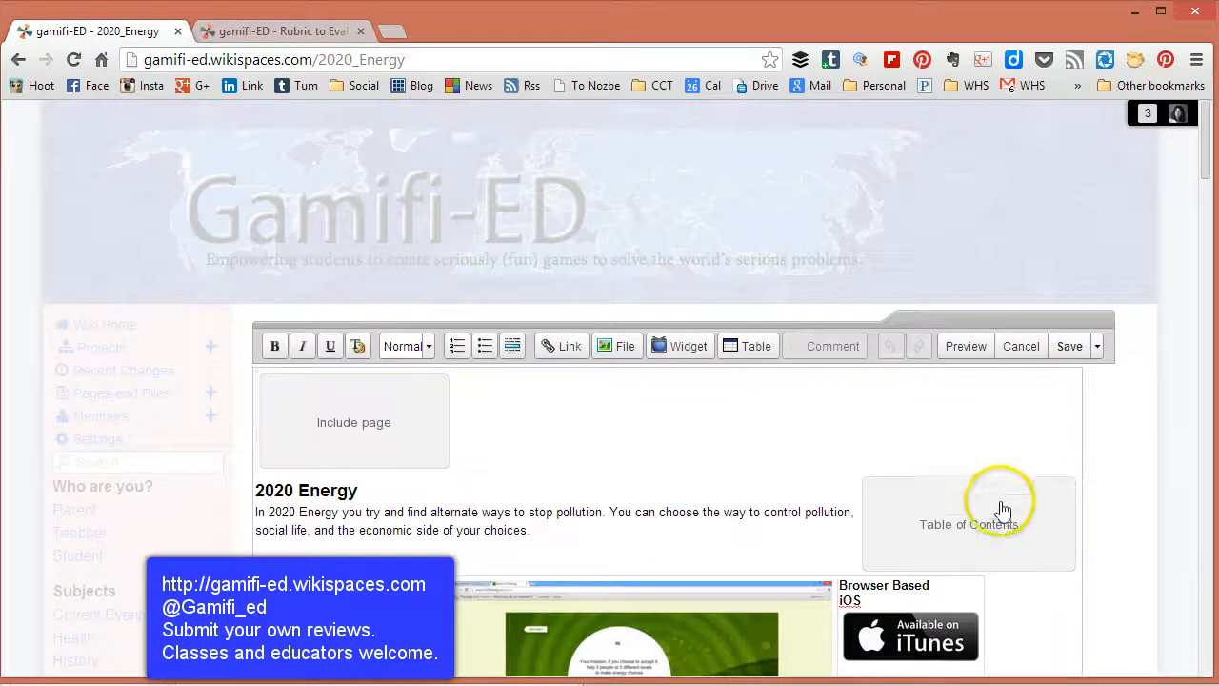
# Insert the image rockstar.png in the Educator Evaluation cell of the Purpose row
pyautogui.scroll(-6, 1001, 501)
pyautogui.click(1046, 373)
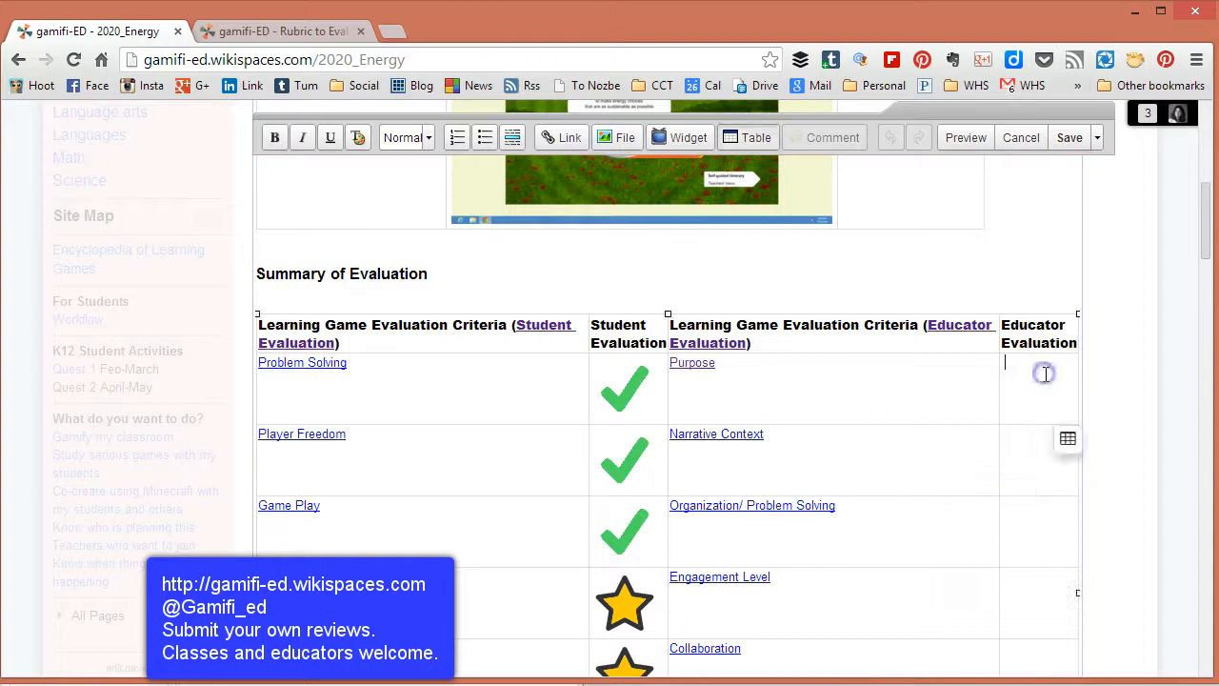
pyautogui.click(1039, 396)
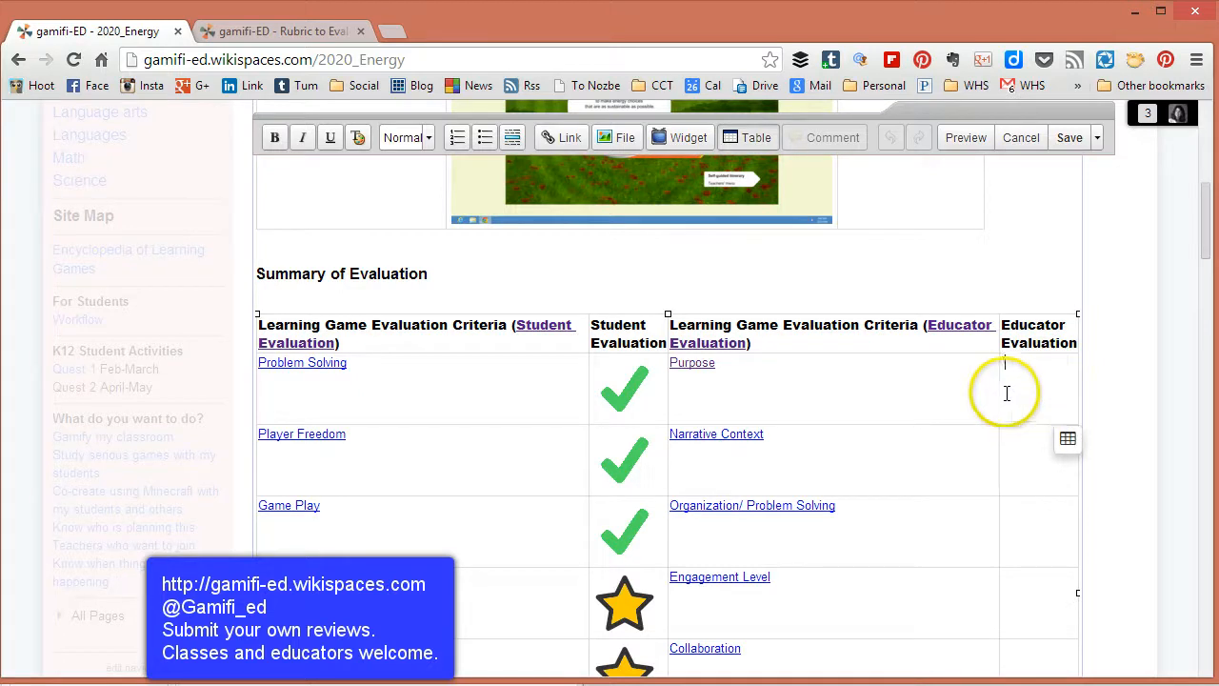
pyautogui.click(620, 137)
pyautogui.click(531, 220)
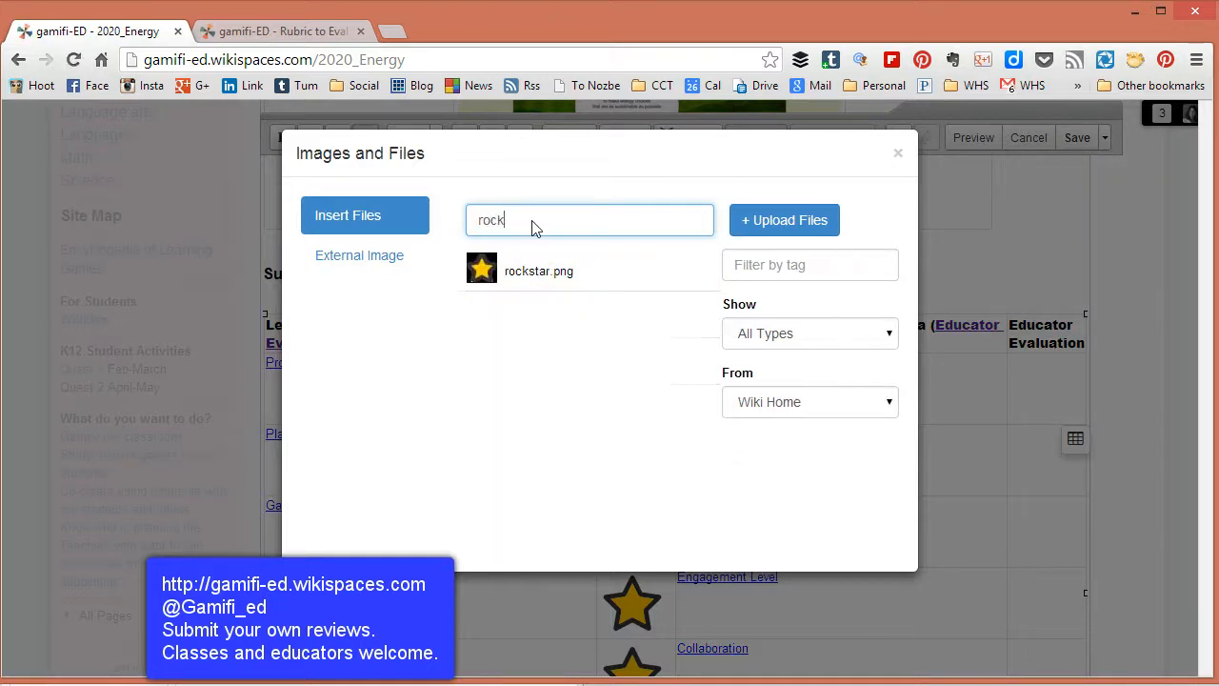
pyautogui.click(533, 276)
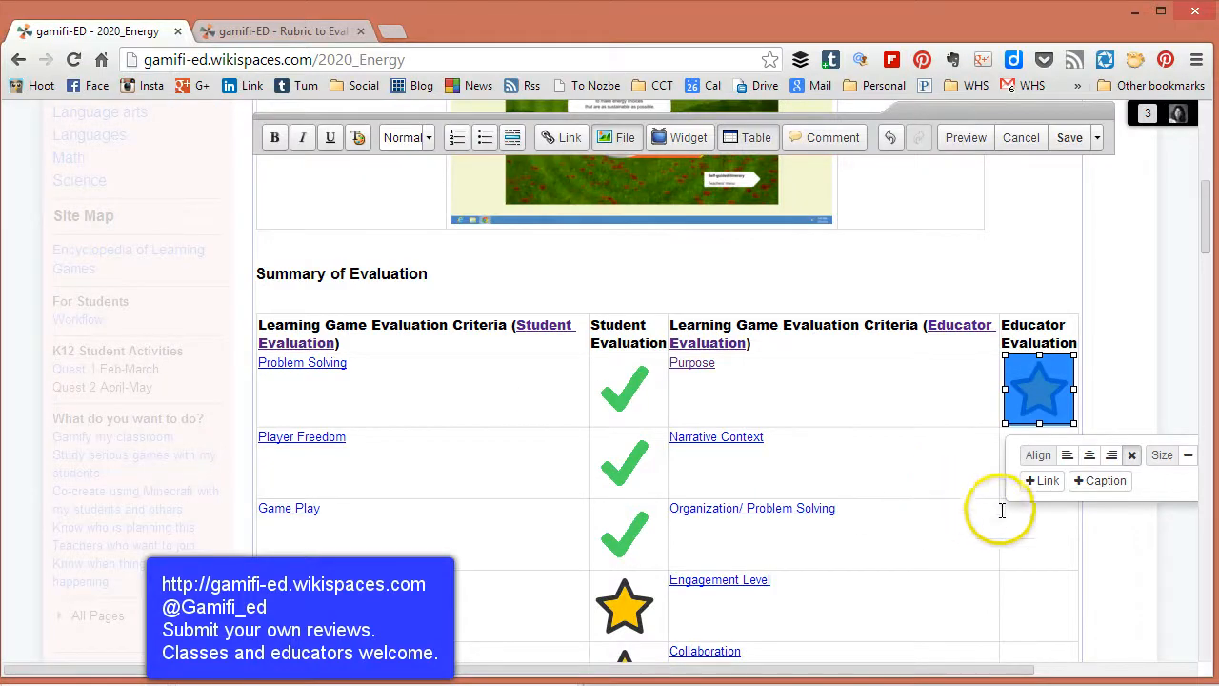
pyautogui.click(1005, 453)
# Open the Engagement Level rubric link in a new tab, compare its rating descriptions, and return to the page being edited
pyautogui.scroll(-1, 1012, 601)
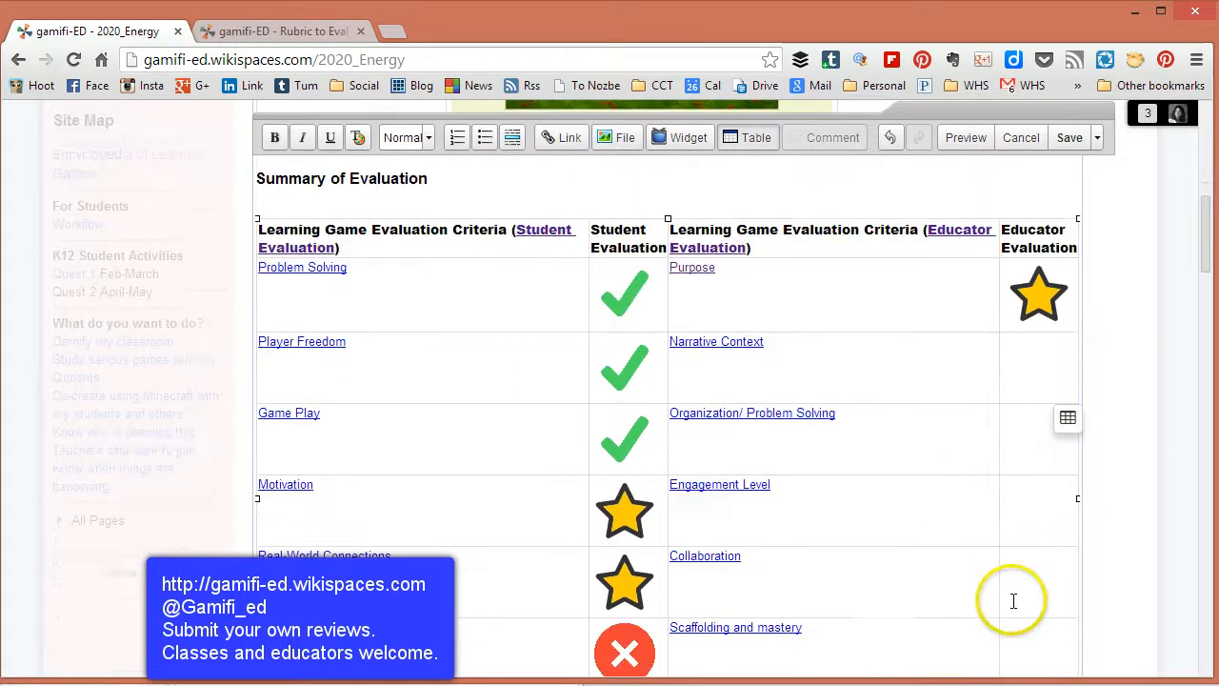
pyautogui.click(1048, 517)
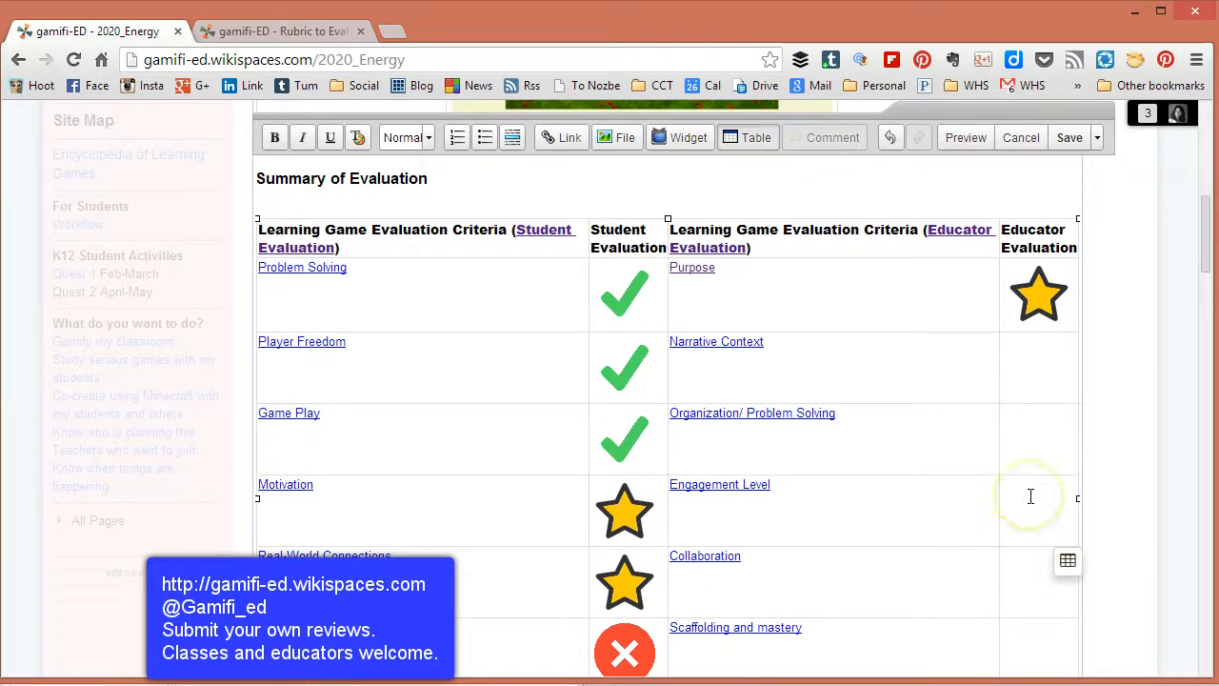
pyautogui.rightClick(744, 497)
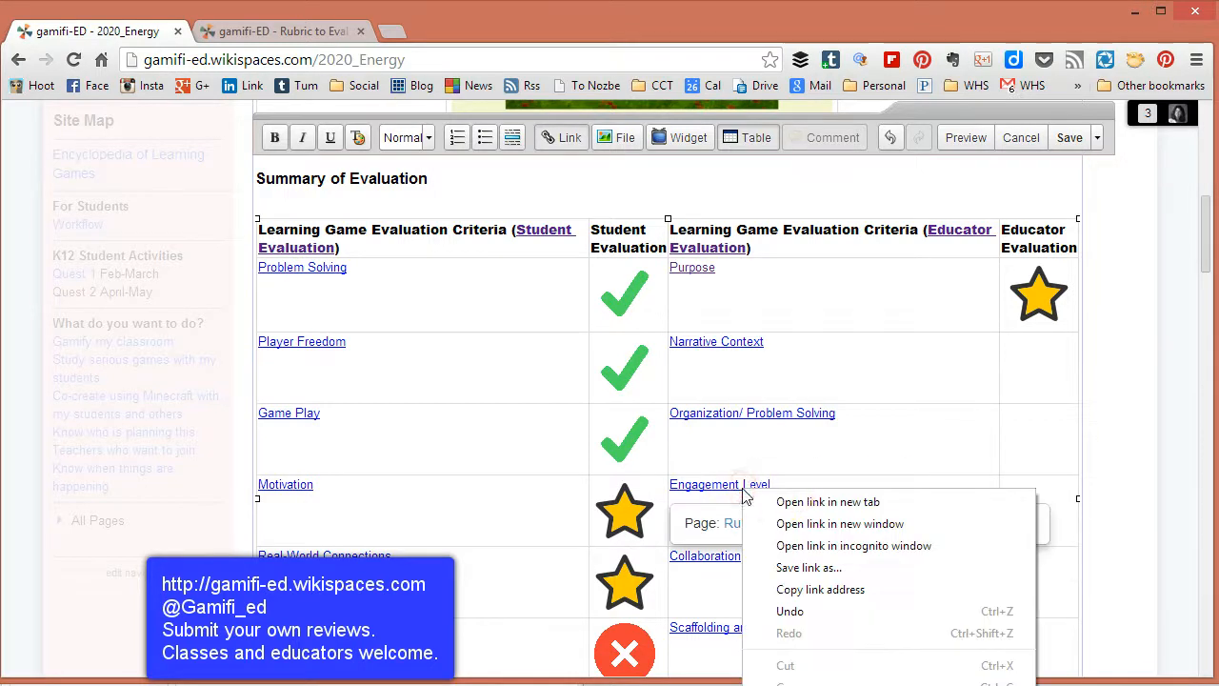
pyautogui.click(796, 501)
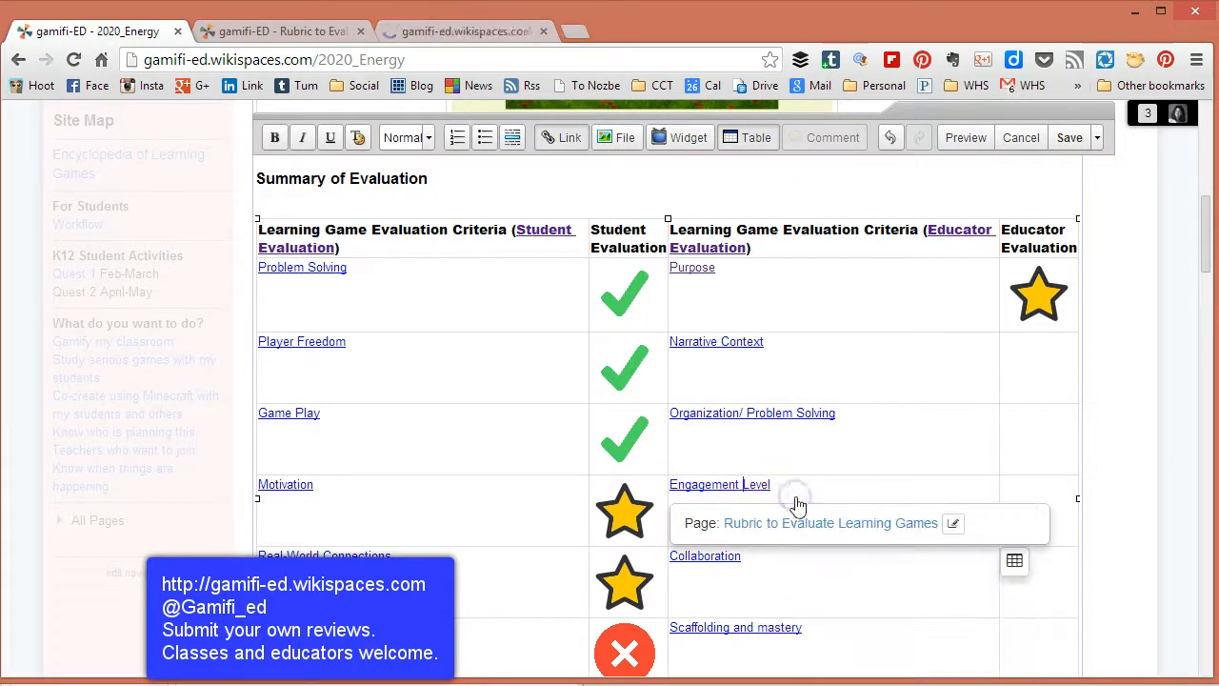
pyautogui.click(448, 32)
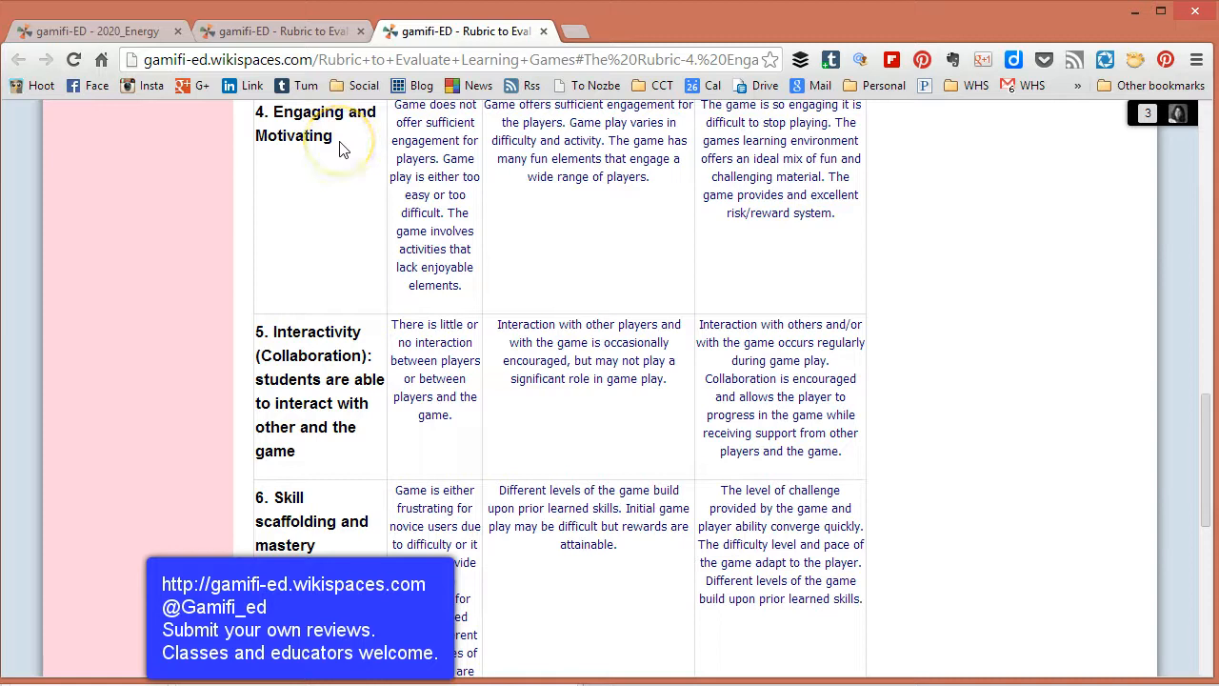
pyautogui.click(245, 34)
pyautogui.click(170, 32)
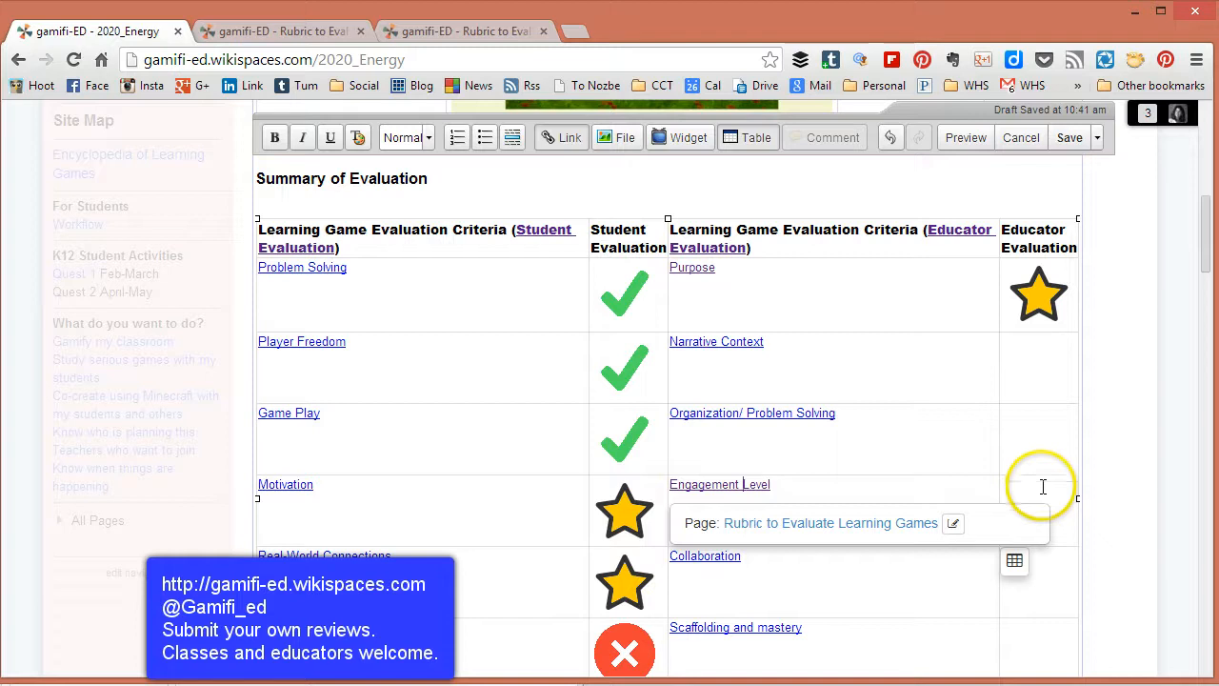
pyautogui.click(452, 32)
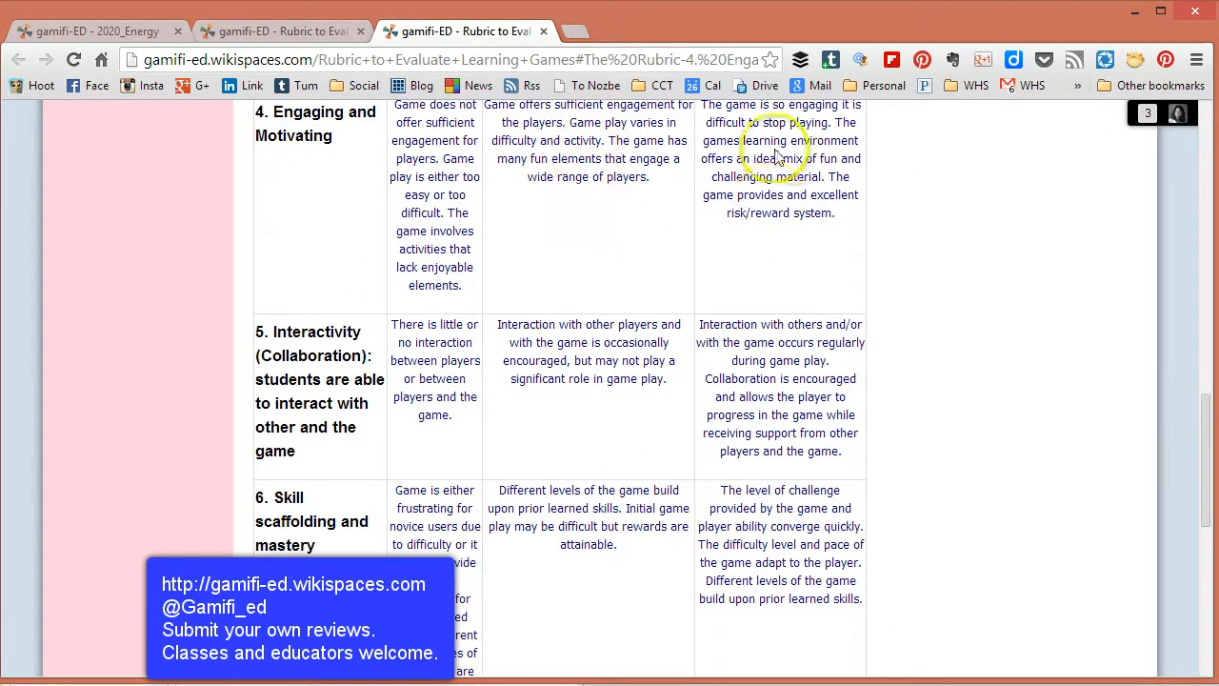
pyautogui.click(88, 32)
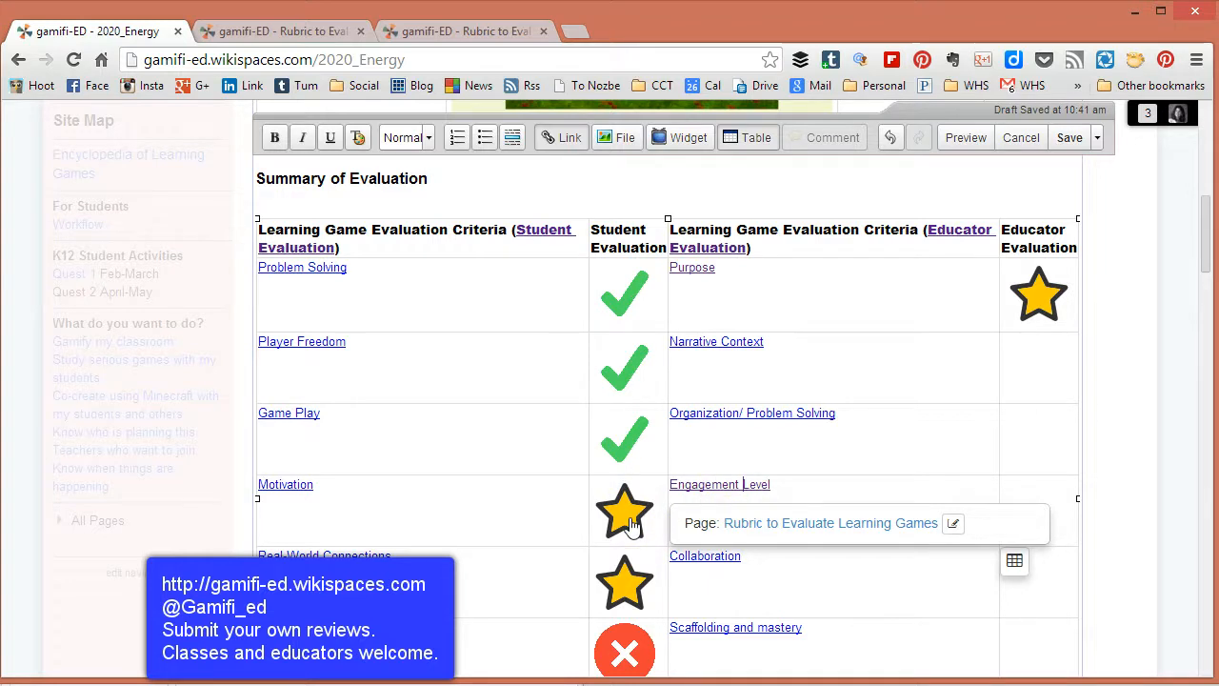
# Insert the image ok.png in the Educator Evaluation cell of the Engagement Level row
pyautogui.click(1069, 489)
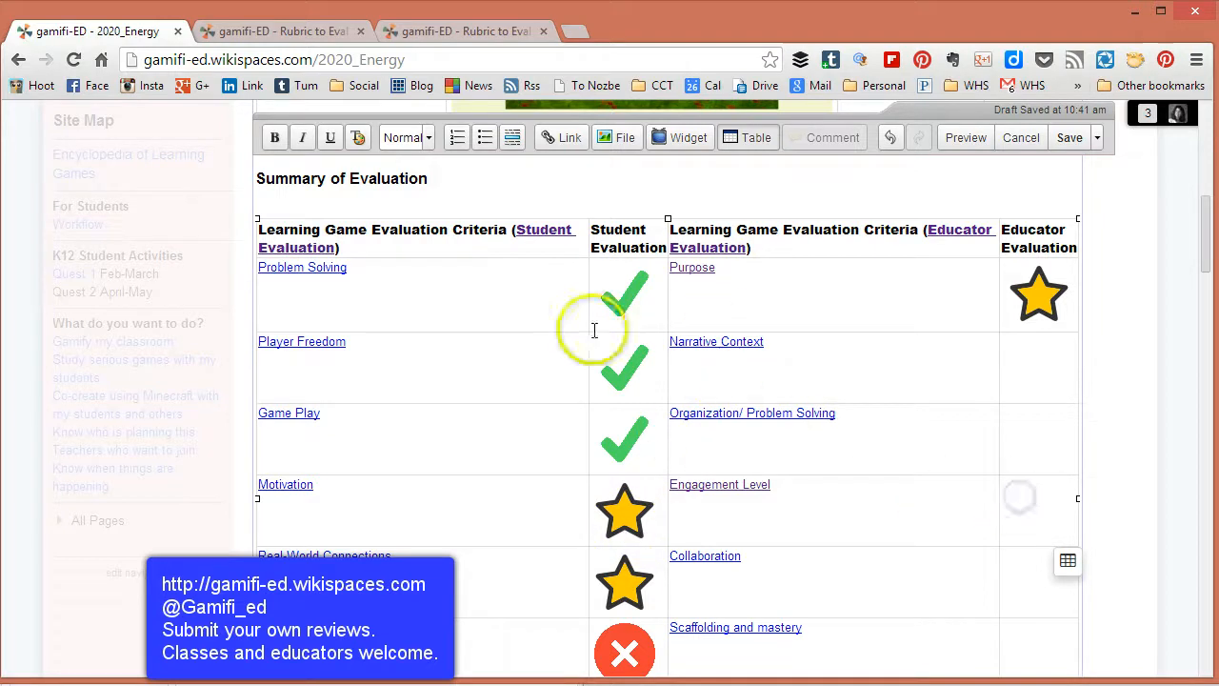
pyautogui.click(619, 140)
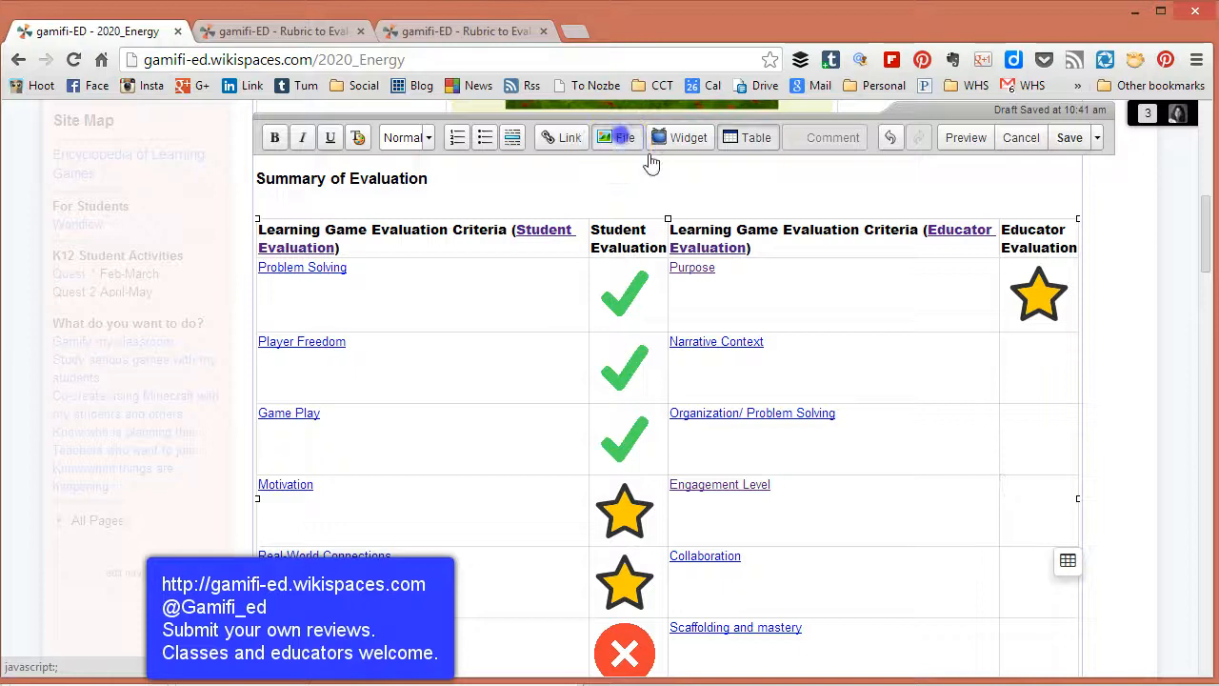
pyautogui.click(552, 224)
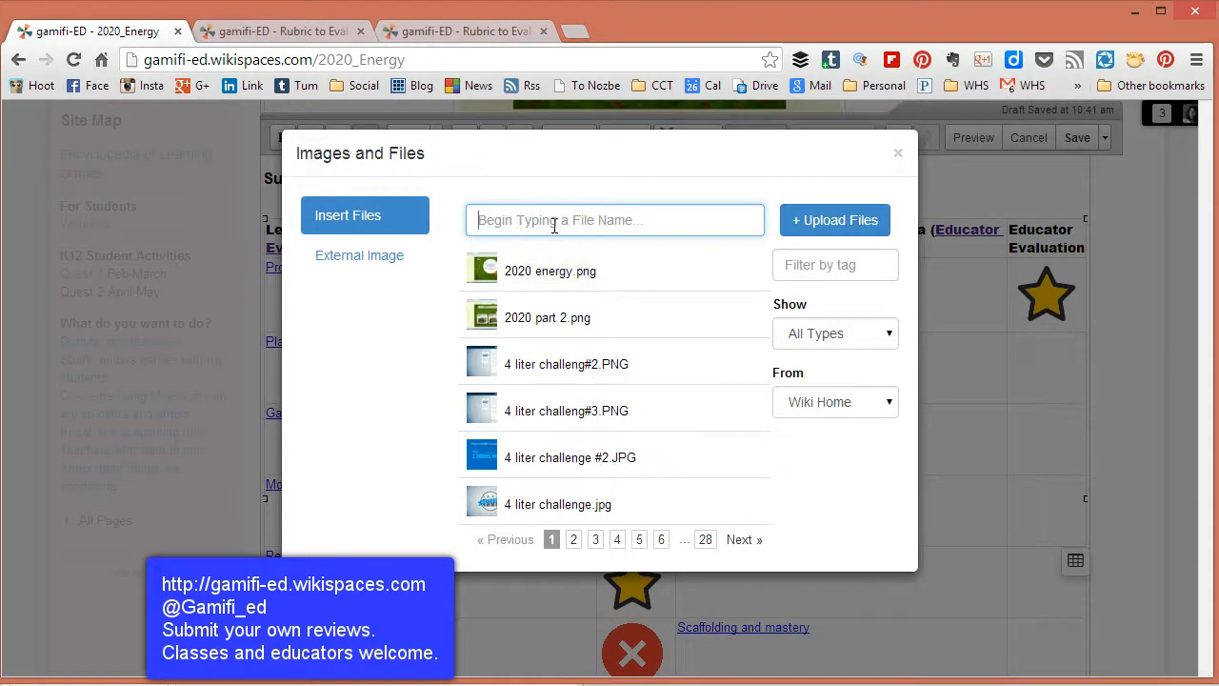
pyautogui.write('ok')
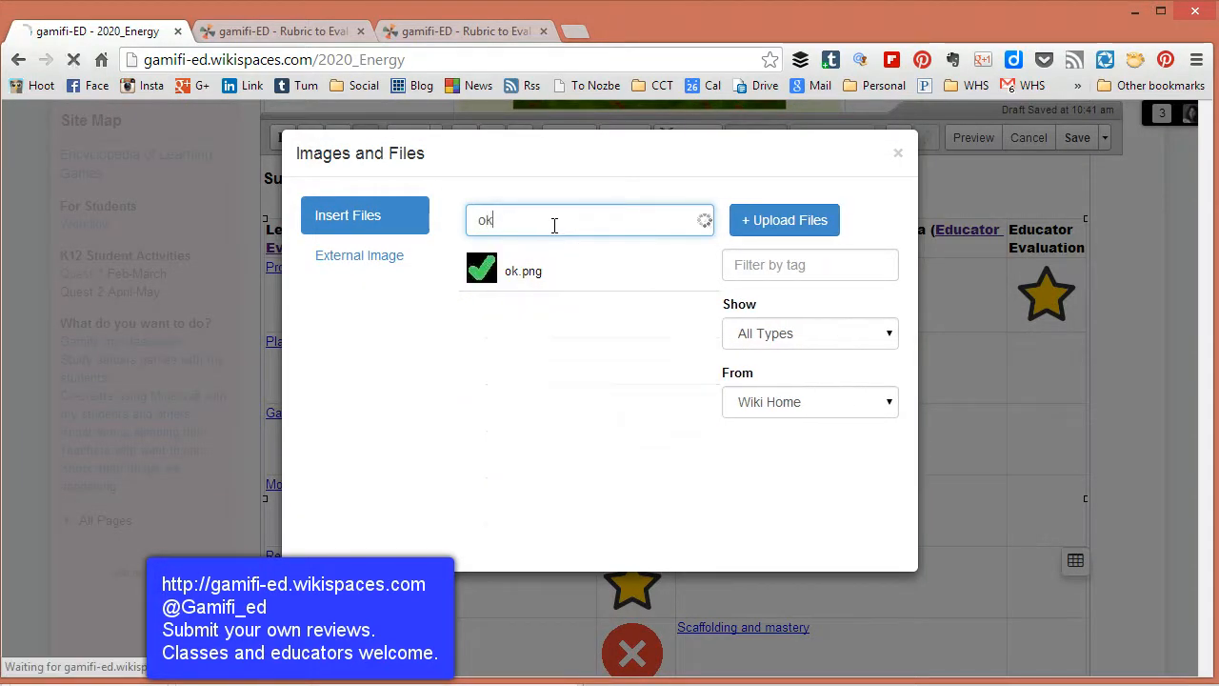
pyautogui.click(540, 264)
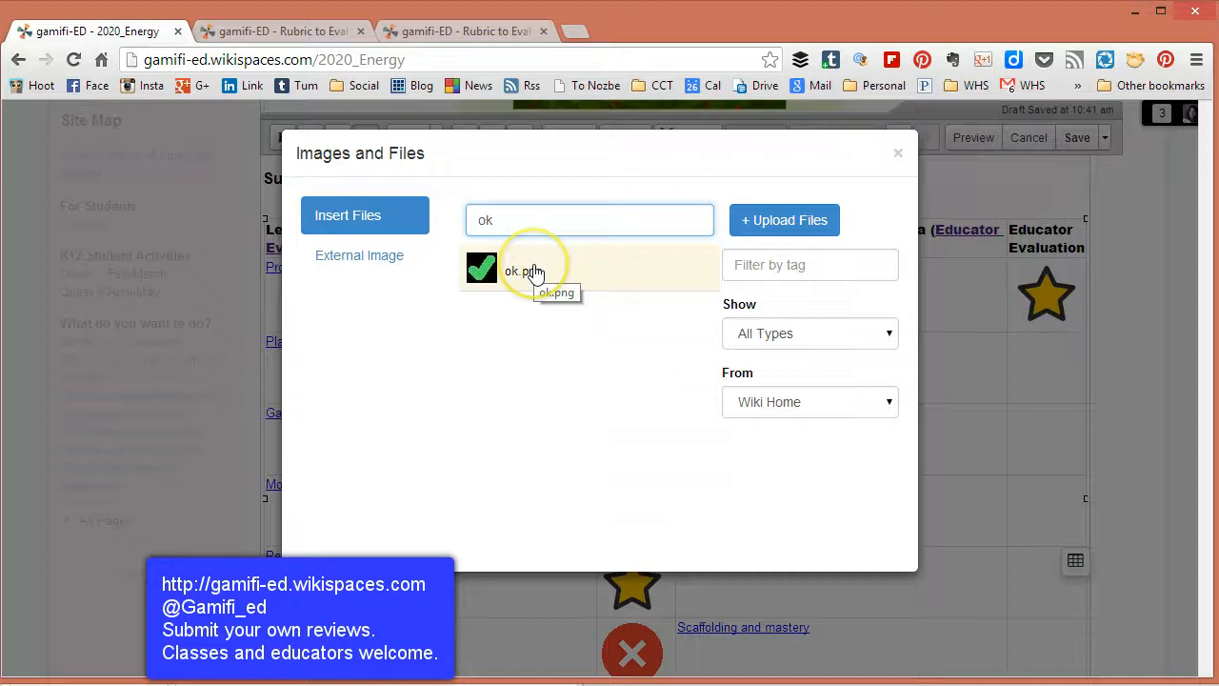
pyautogui.click(536, 272)
pyautogui.click(886, 531)
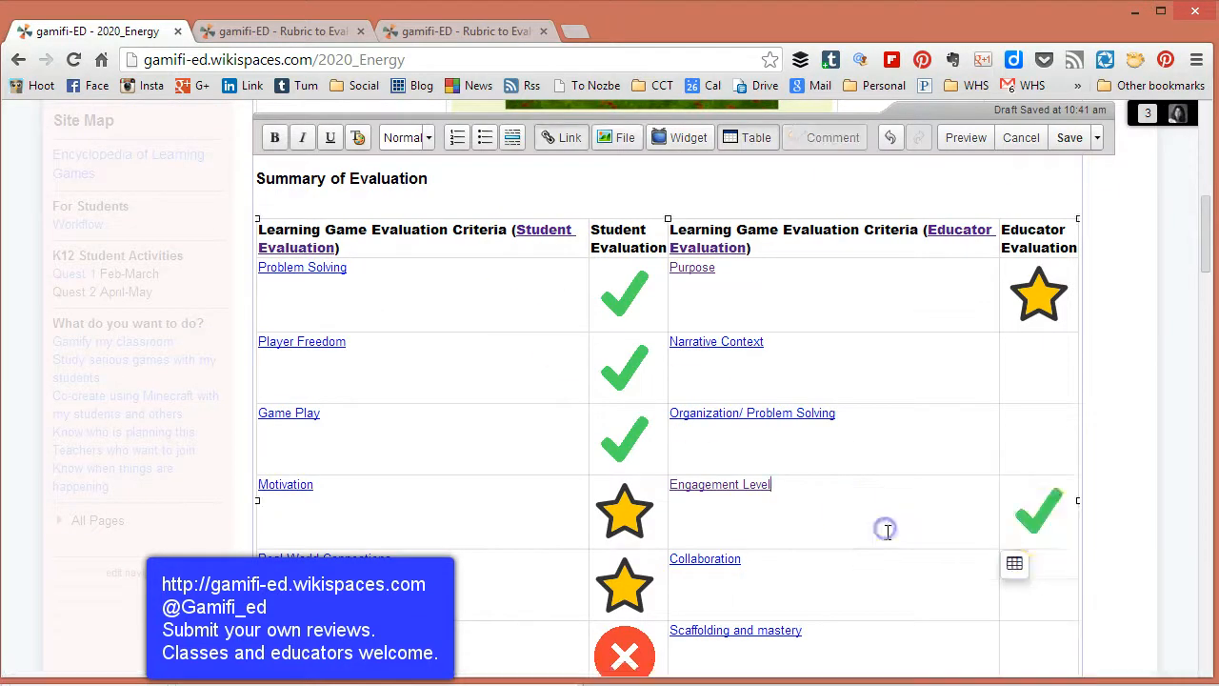
pyautogui.click(1046, 534)
# Open the Collaboration rubric link in a new tab, read its rating descriptions, and return to the page being edited
pyautogui.scroll(-2, 906, 542)
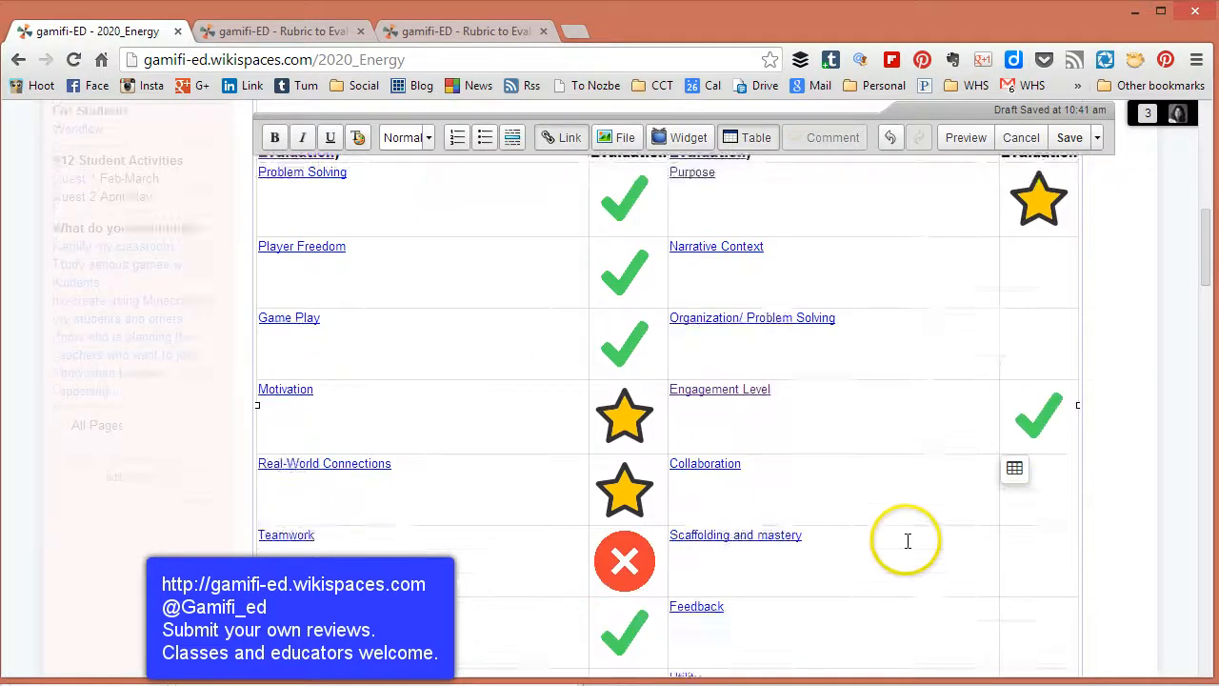
pyautogui.rightClick(717, 381)
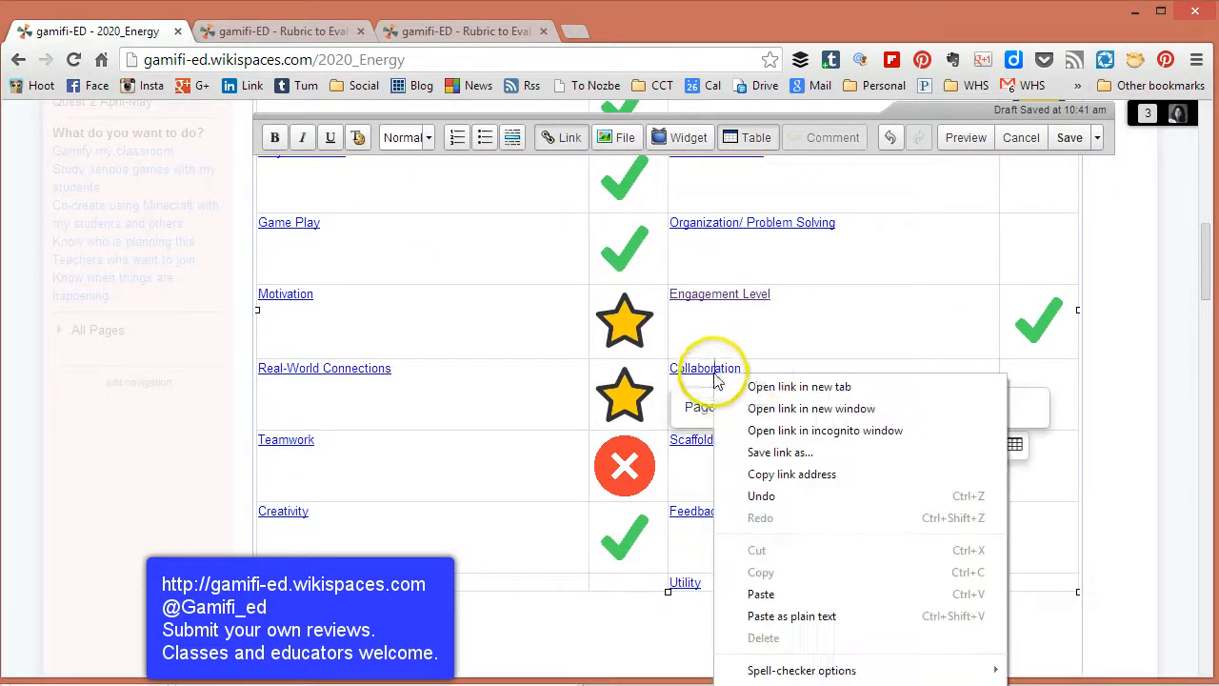
pyautogui.click(770, 383)
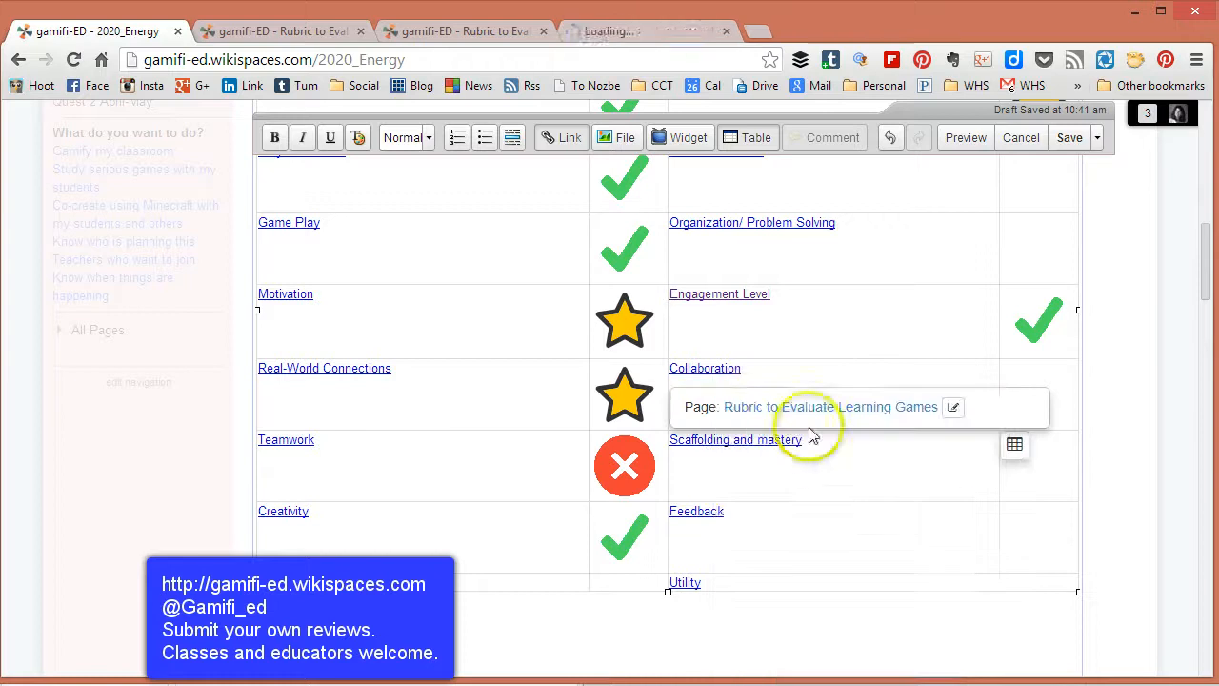
pyautogui.click(645, 31)
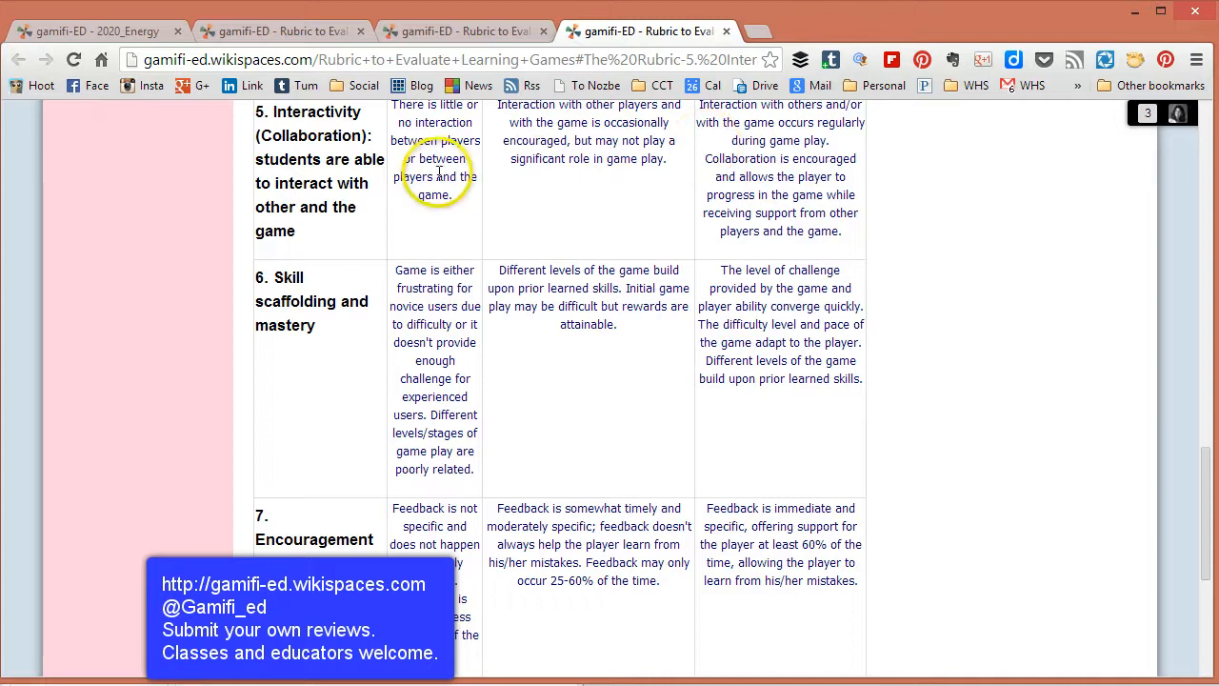
pyautogui.click(110, 31)
# Insert the red "not ok" cross image in the Educator Evaluation cell of the Collaboration row
pyautogui.click(1041, 375)
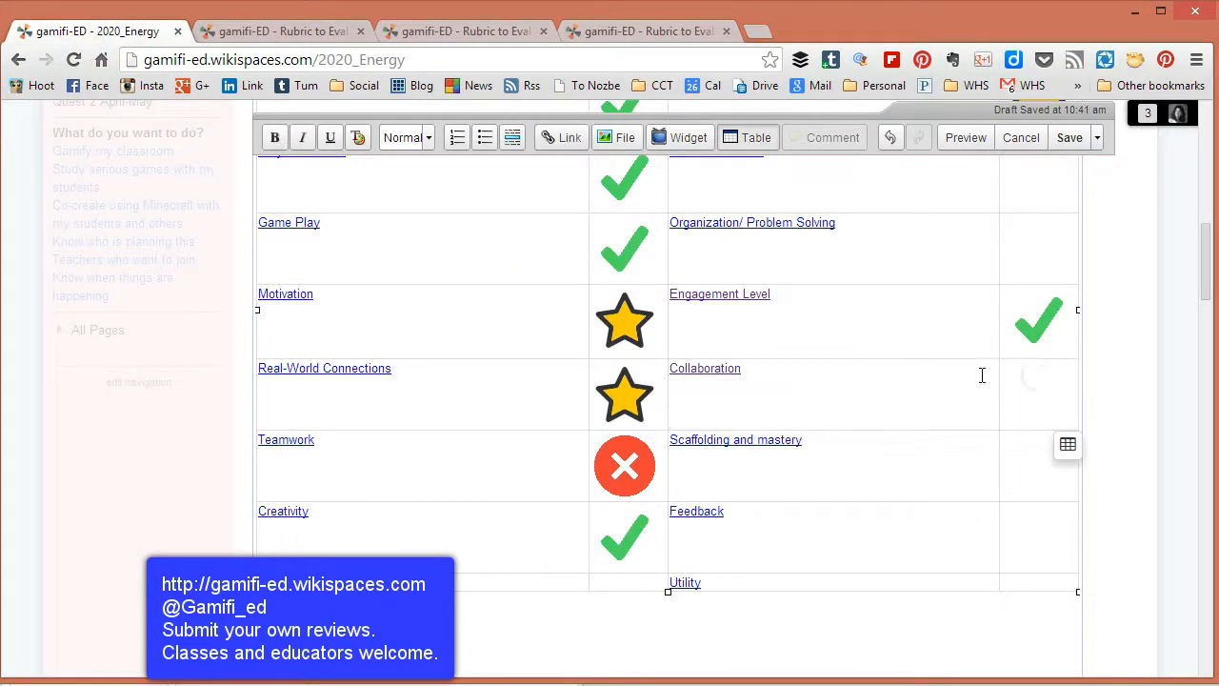
pyautogui.click(619, 138)
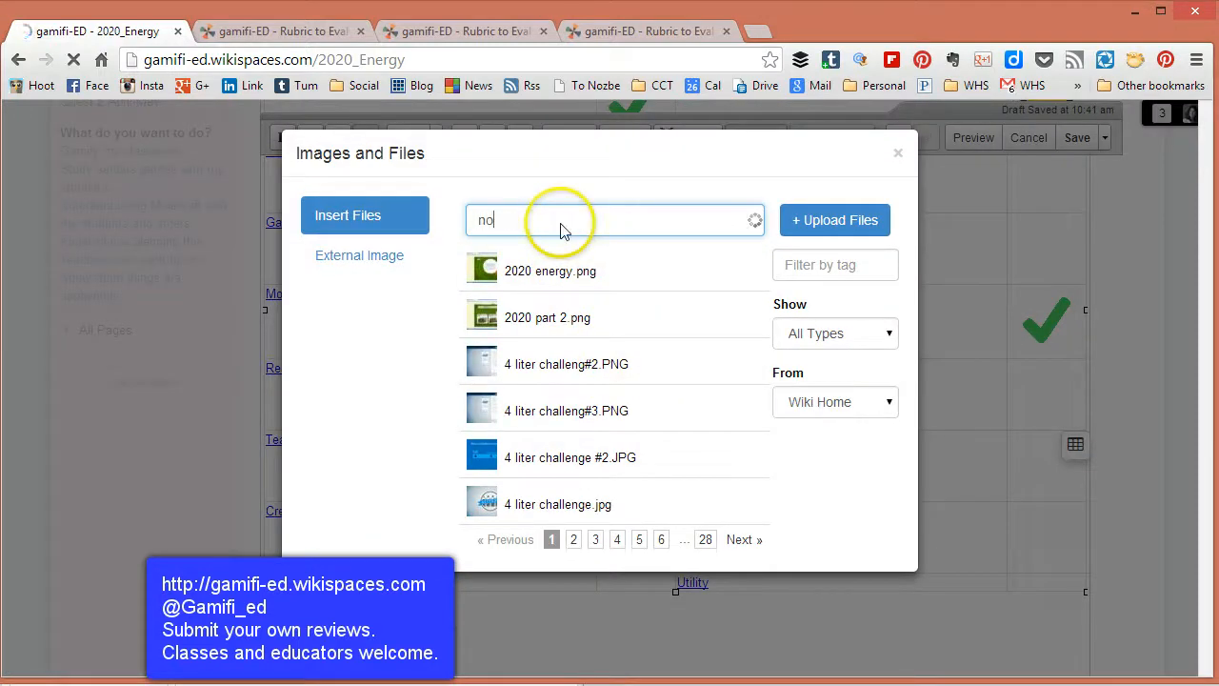
pyautogui.write('no')
pyautogui.click(505, 272)
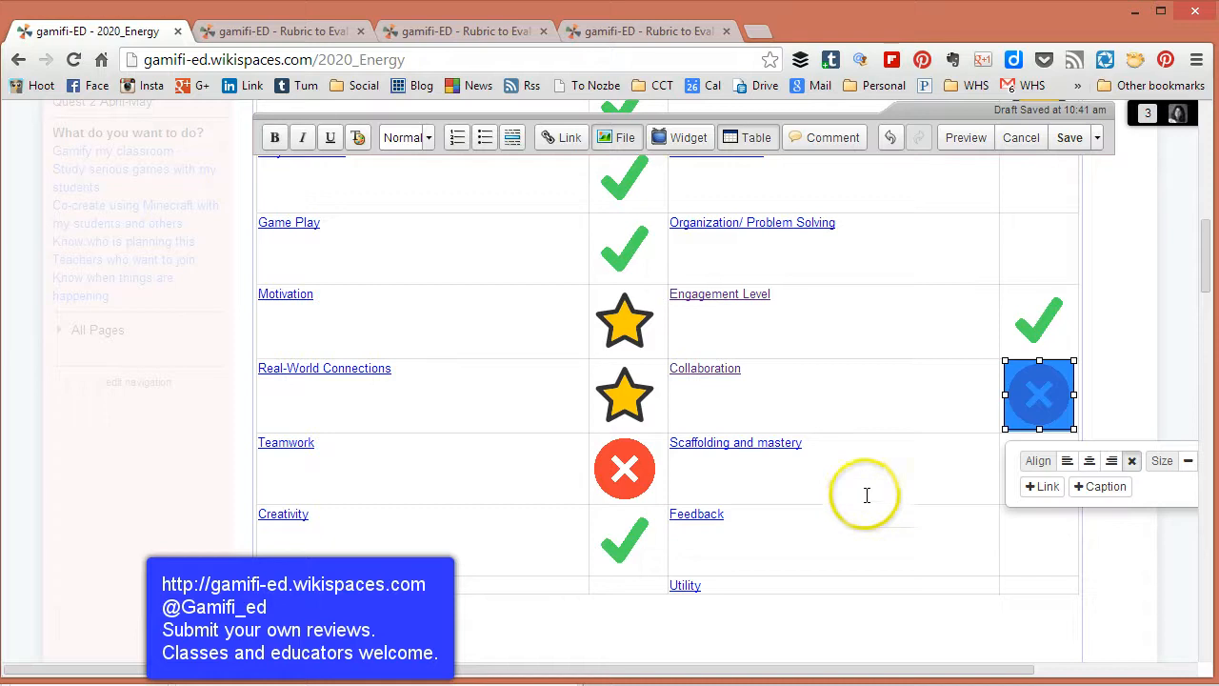
pyautogui.click(914, 452)
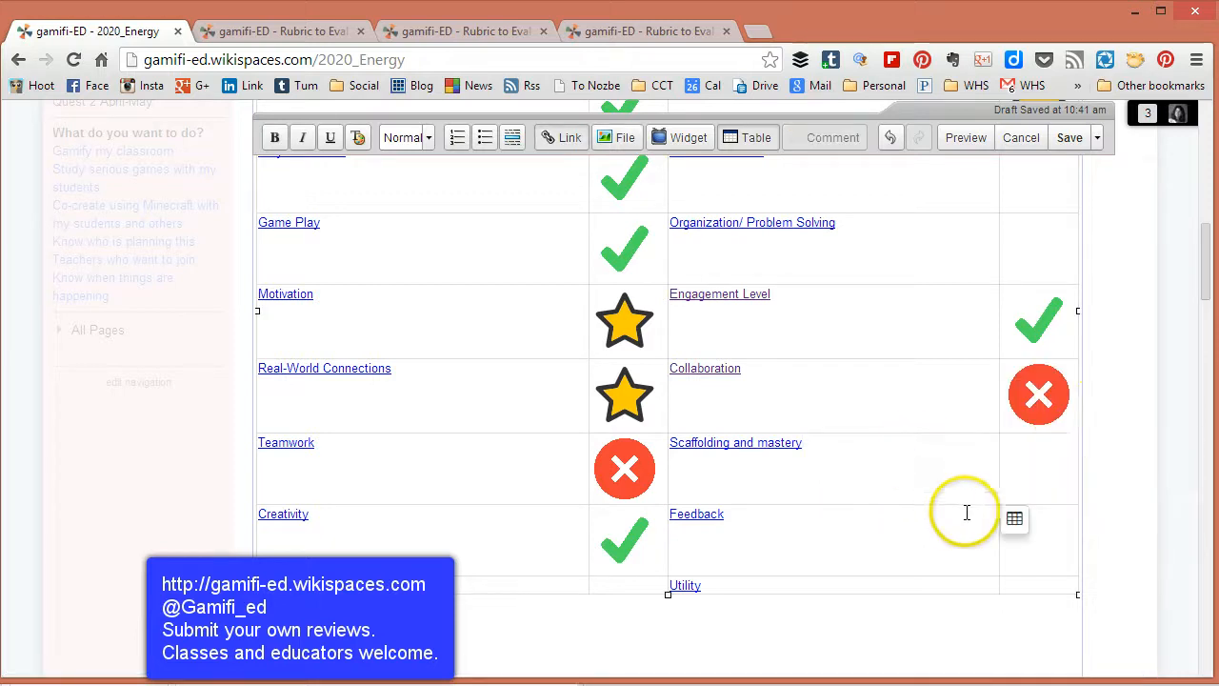
pyautogui.click(1042, 405)
pyautogui.click(919, 455)
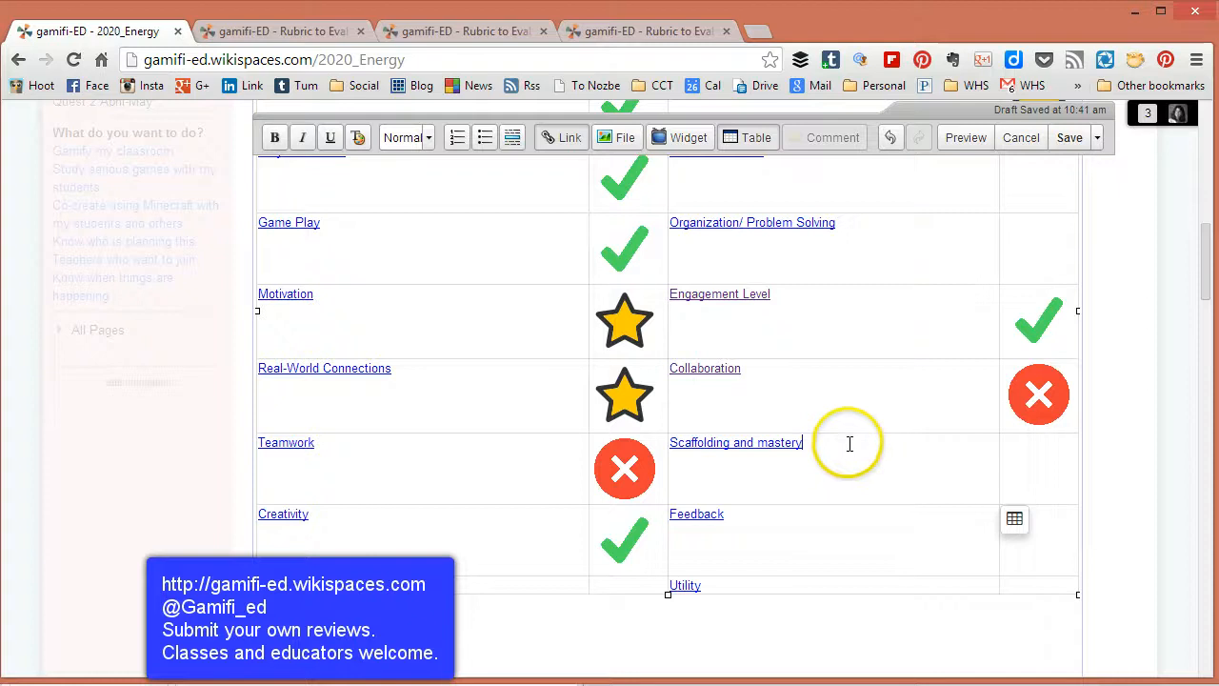
pyautogui.scroll(-1, 844, 467)
pyautogui.scroll(2, 844, 468)
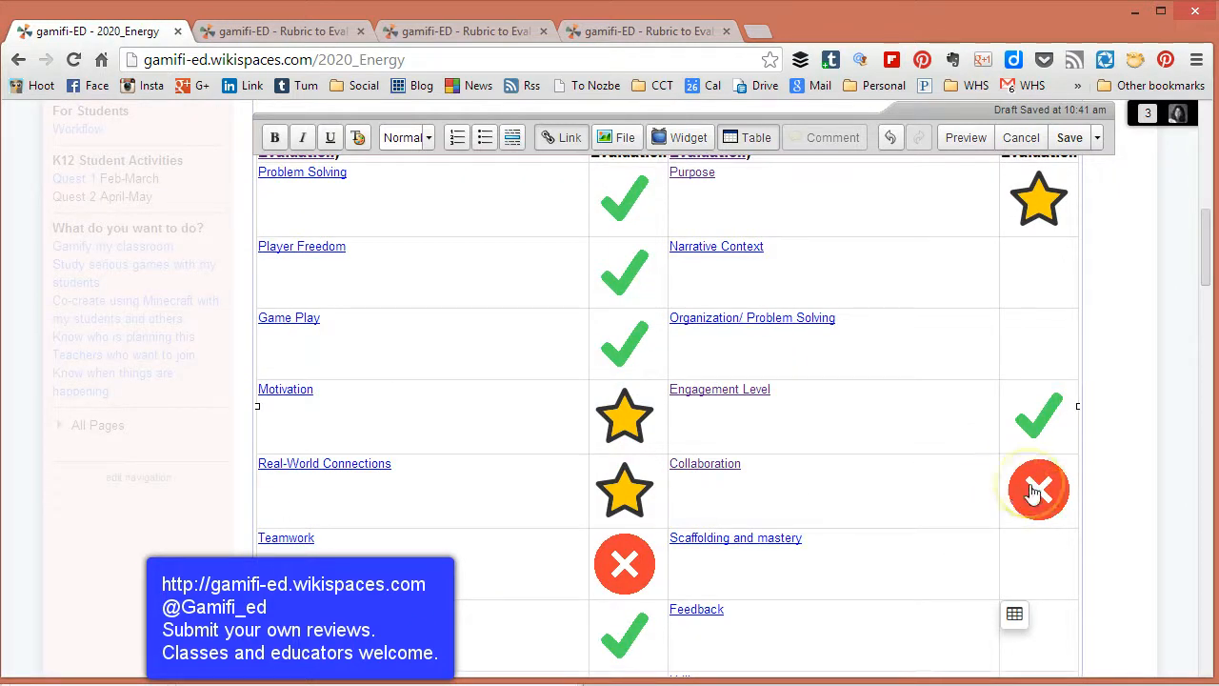
# Save the 2020_Energy page with the new Educator Evaluation ratings
pyautogui.click(1077, 142)
pyautogui.scroll(-1, 897, 448)
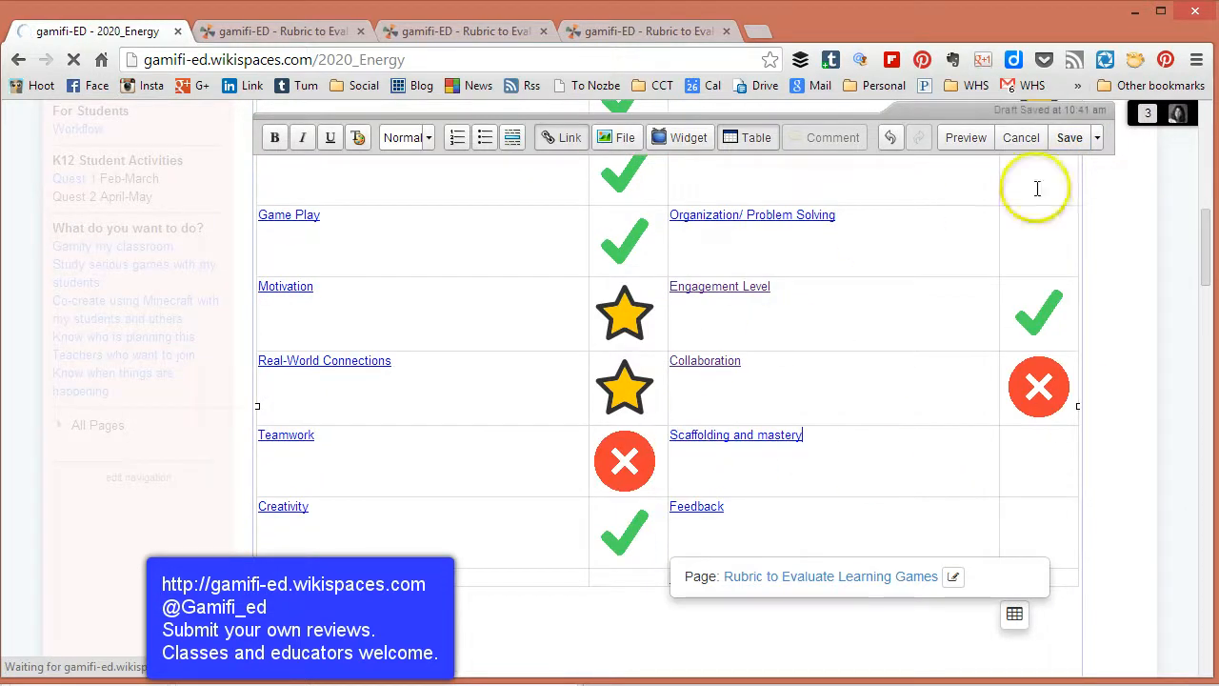
pyautogui.scroll(-6, 899, 553)
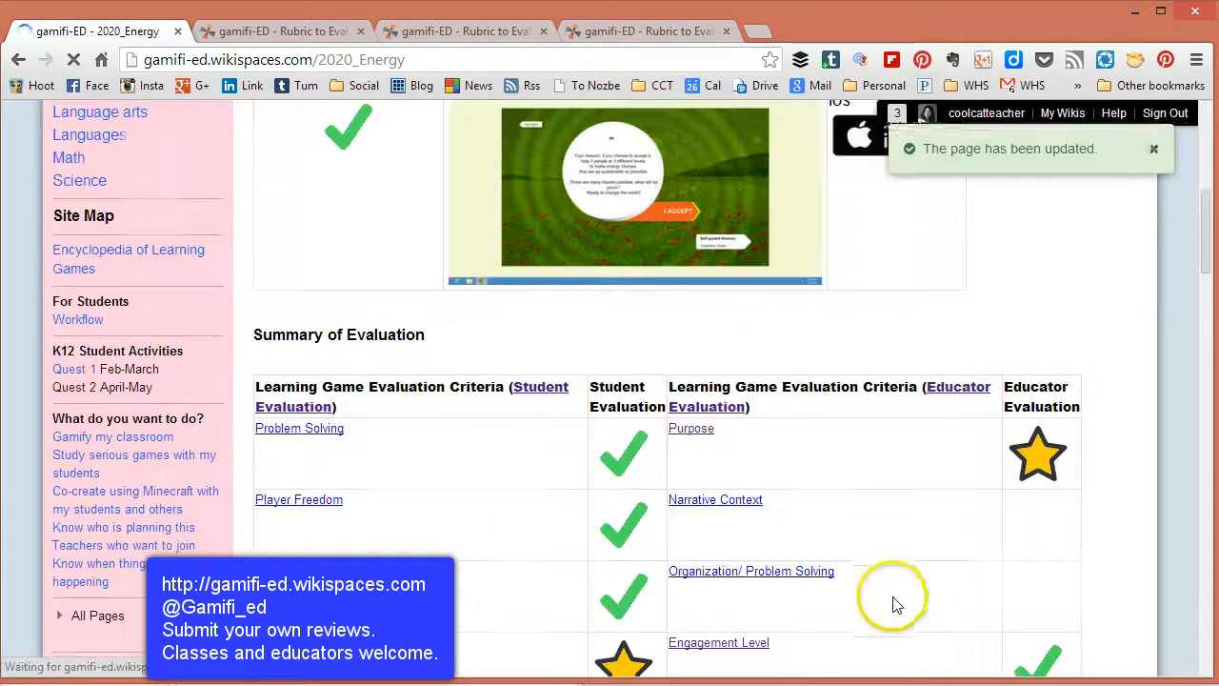
pyautogui.scroll(6, 829, 232)
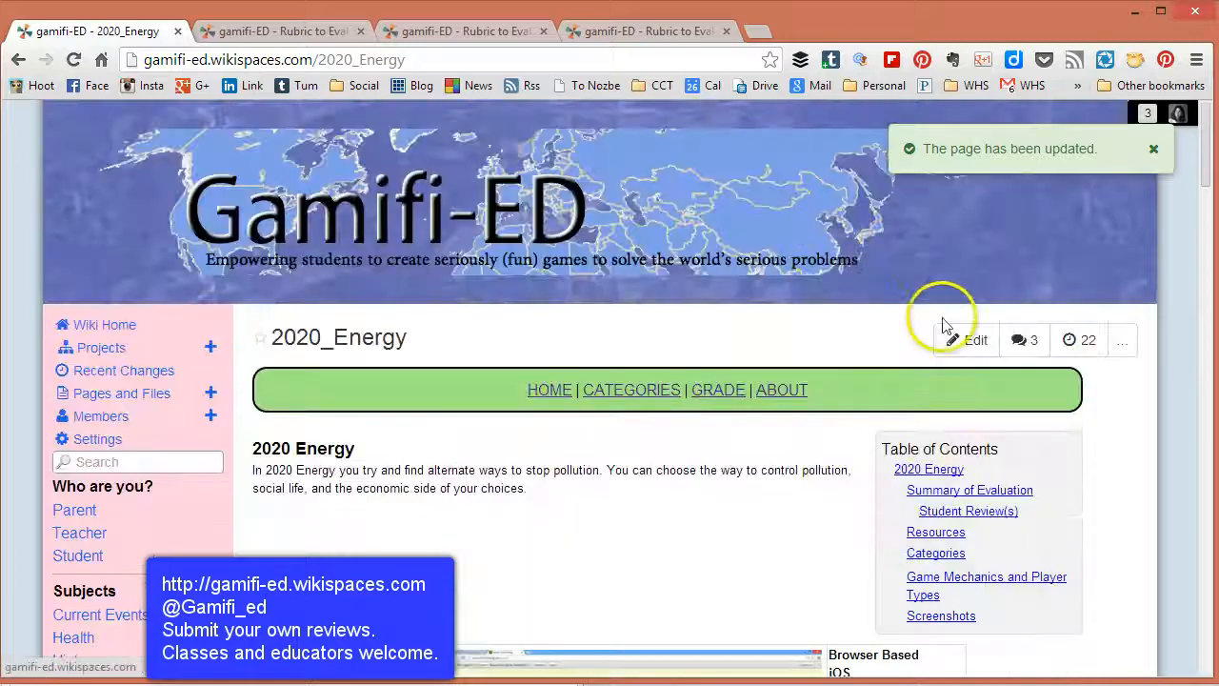
# Reopen the page for editing and write a 2020 Energy review under Educator Review(s), signed with the reviewer's name, handle and date 2/27/2014
pyautogui.click(966, 338)
pyautogui.scroll(-3, 743, 463)
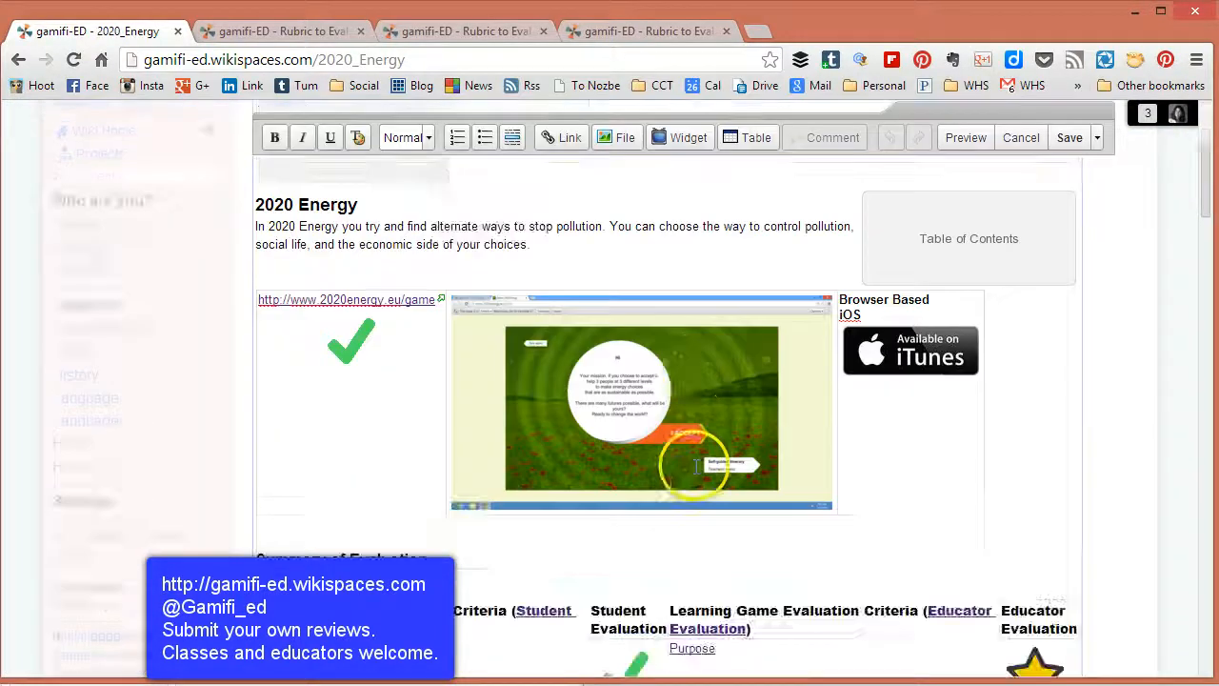
pyautogui.scroll(-10, 696, 466)
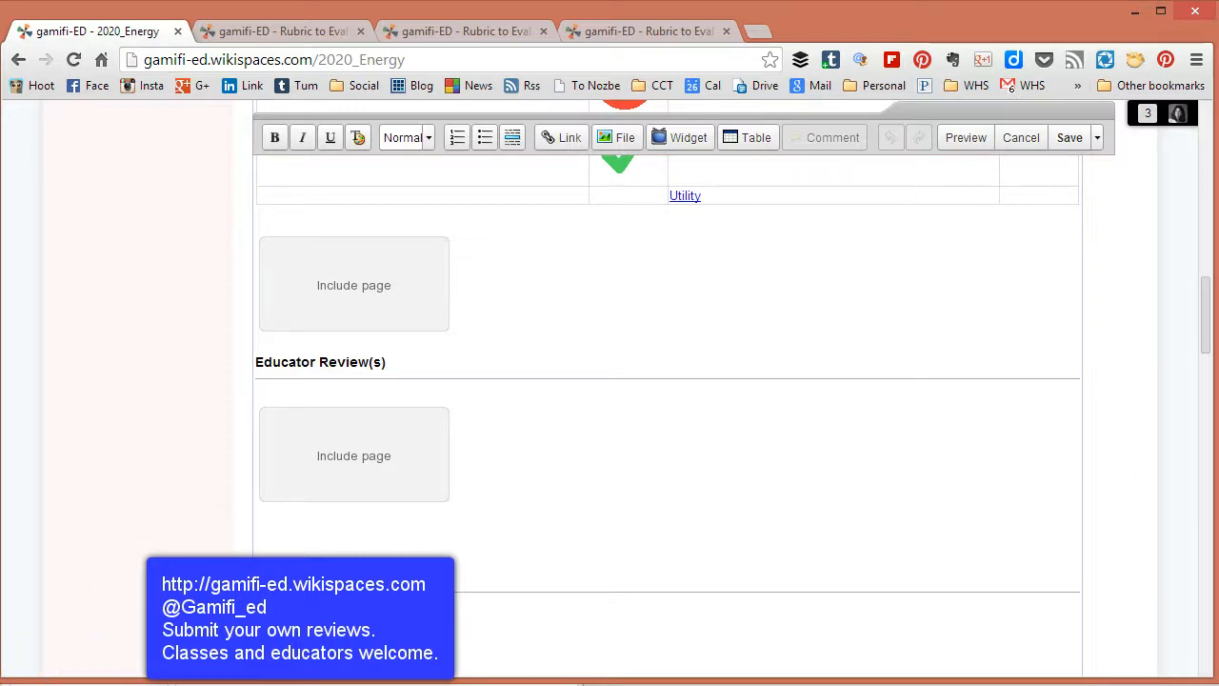
pyautogui.write('I think that 2020 Energy is a fascinating game with lots of potential for teaching about sustainability and environment. As a note for US educators, this is out of the European Union so it is more heavily influenced by the EU curriculum, but I believe it is a great game to use for middle schoolers to learn about the environment. Vicki Davis @coolcatteacher 2/27/2014')
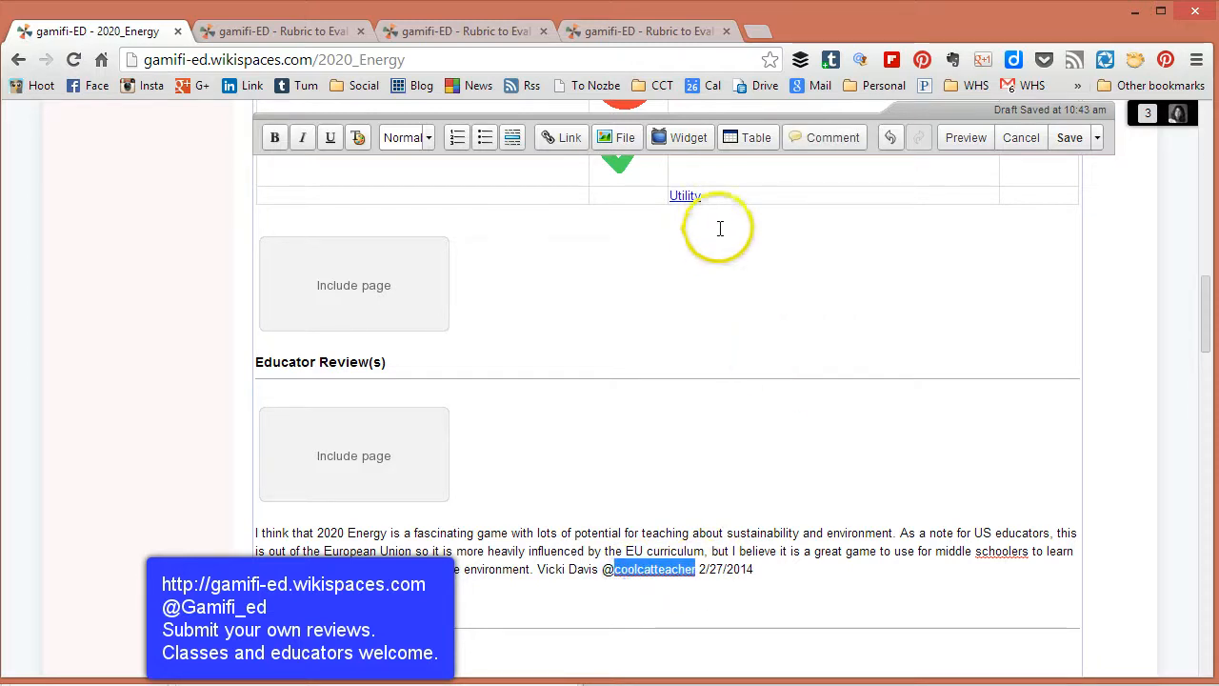
# Link the reviewer's handle in the signature to their twitter.com profile as a web address that opens in a new window
pyautogui.click(567, 139)
pyautogui.click(429, 285)
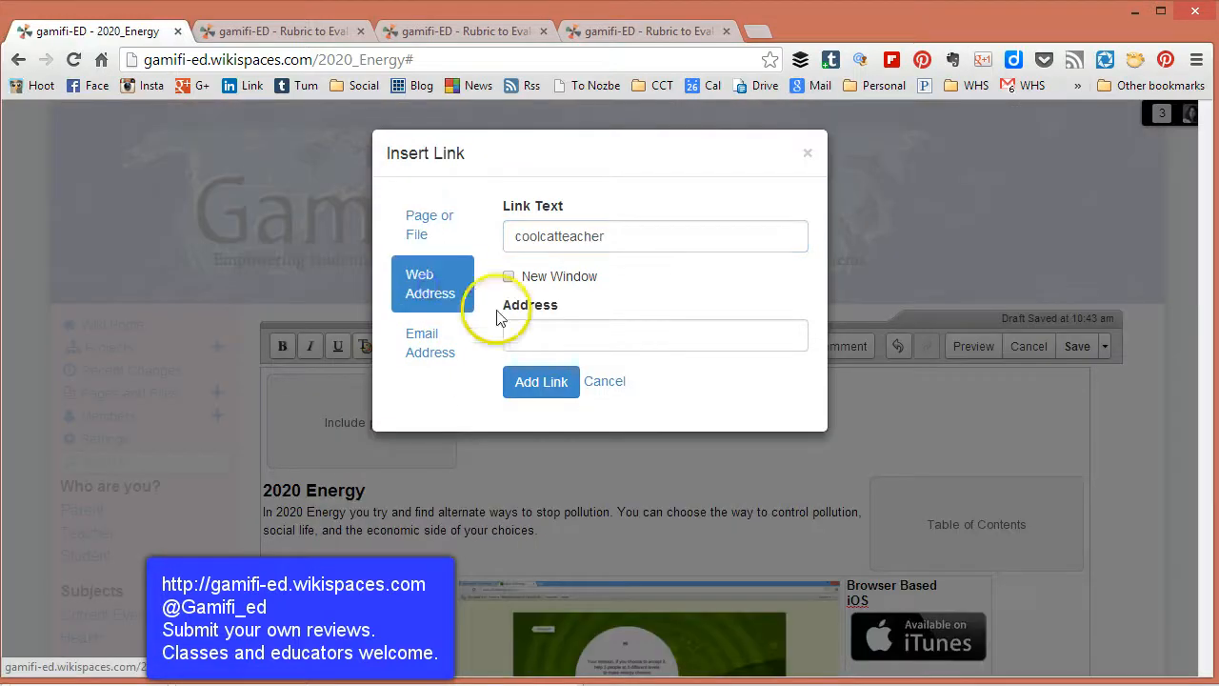
pyautogui.click(509, 277)
pyautogui.click(538, 334)
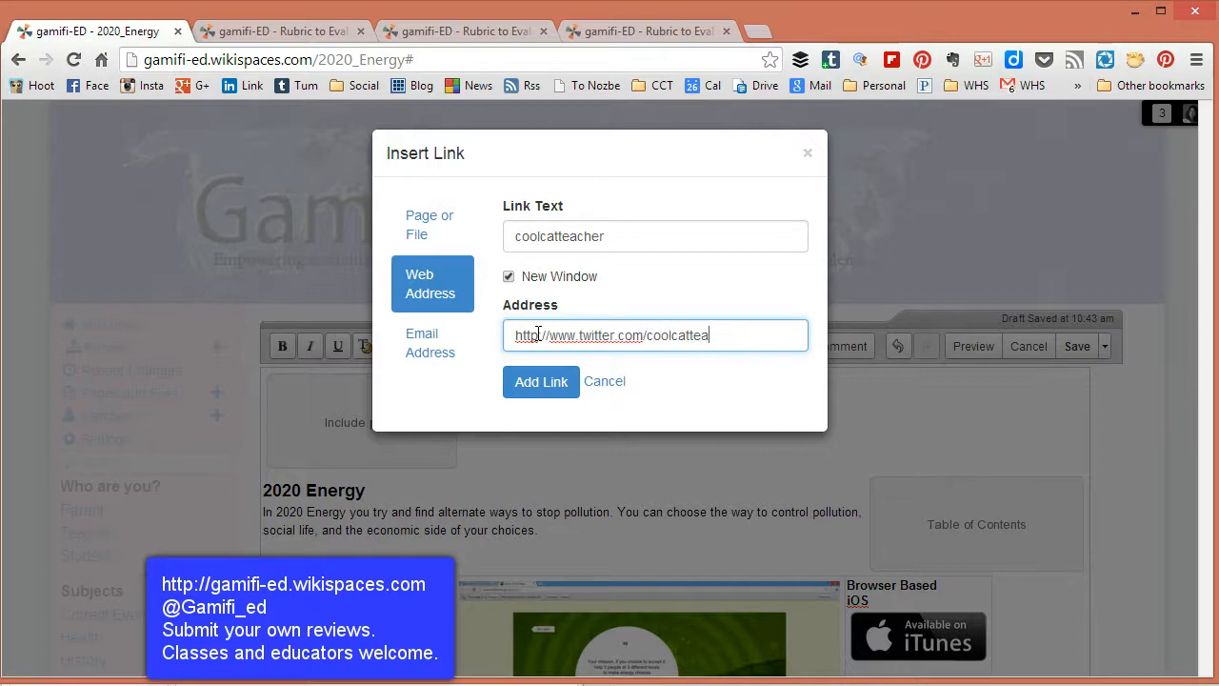
pyautogui.click(537, 385)
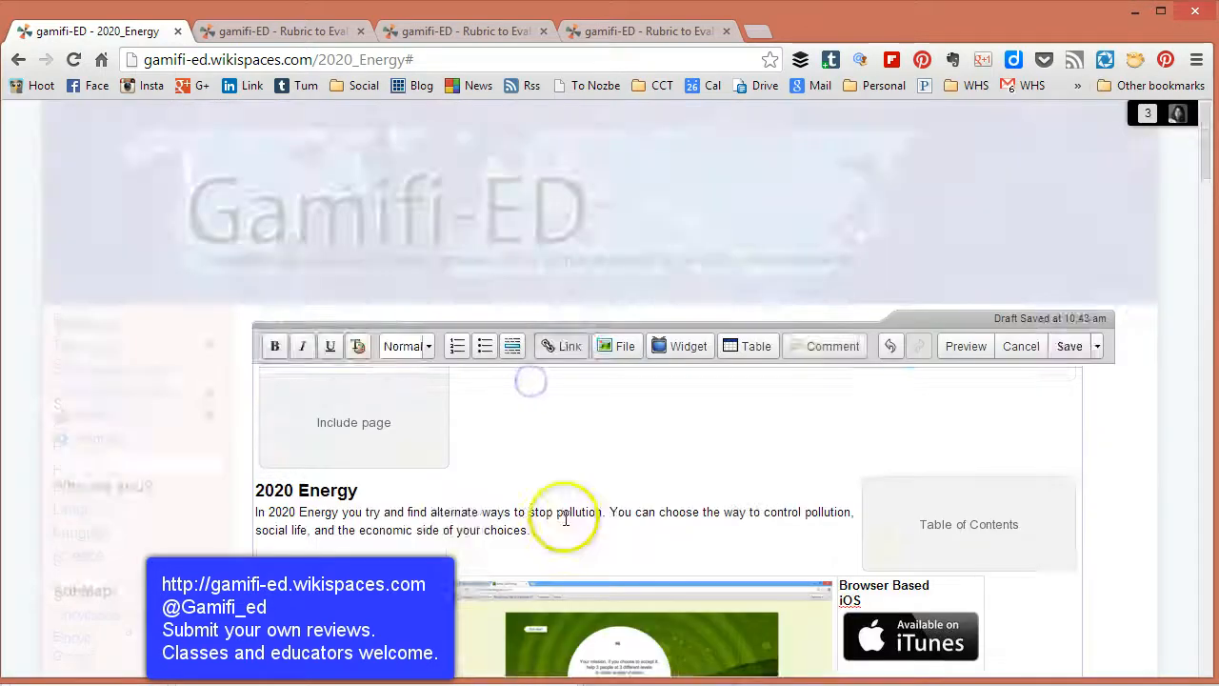
# Add "Westwood Schools" after the reviewer's name in the educator review's signature
pyautogui.scroll(-3, 636, 573)
pyautogui.scroll(-11, 643, 578)
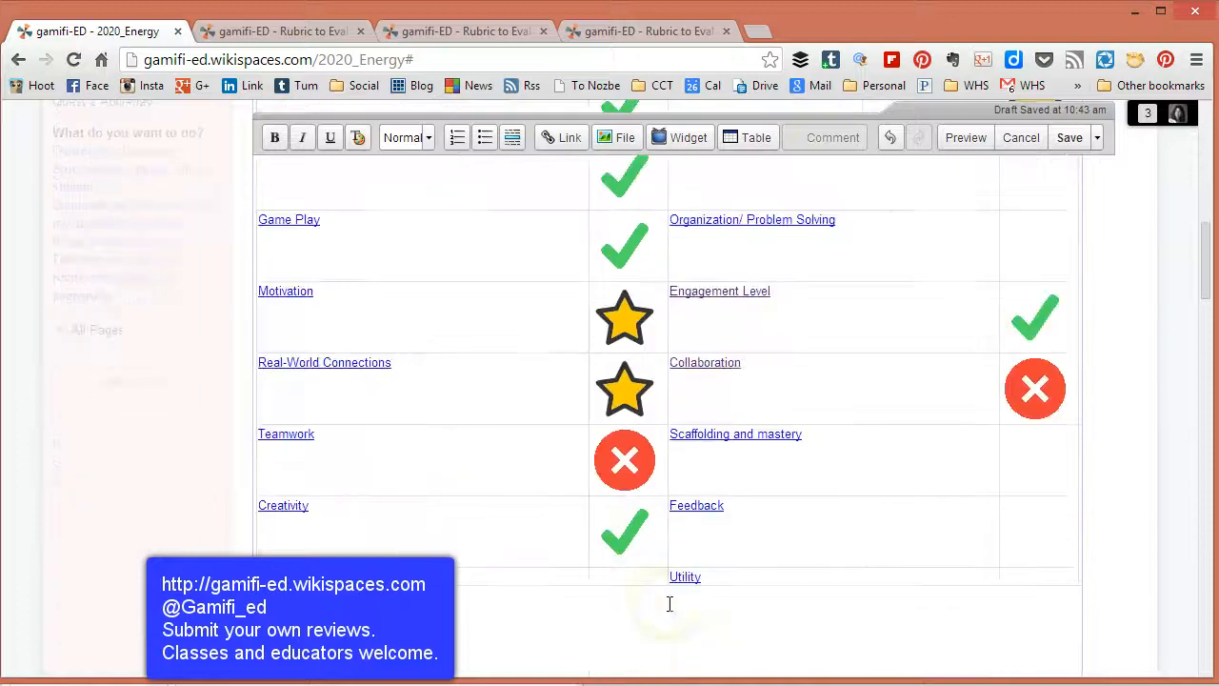
pyautogui.click(599, 473)
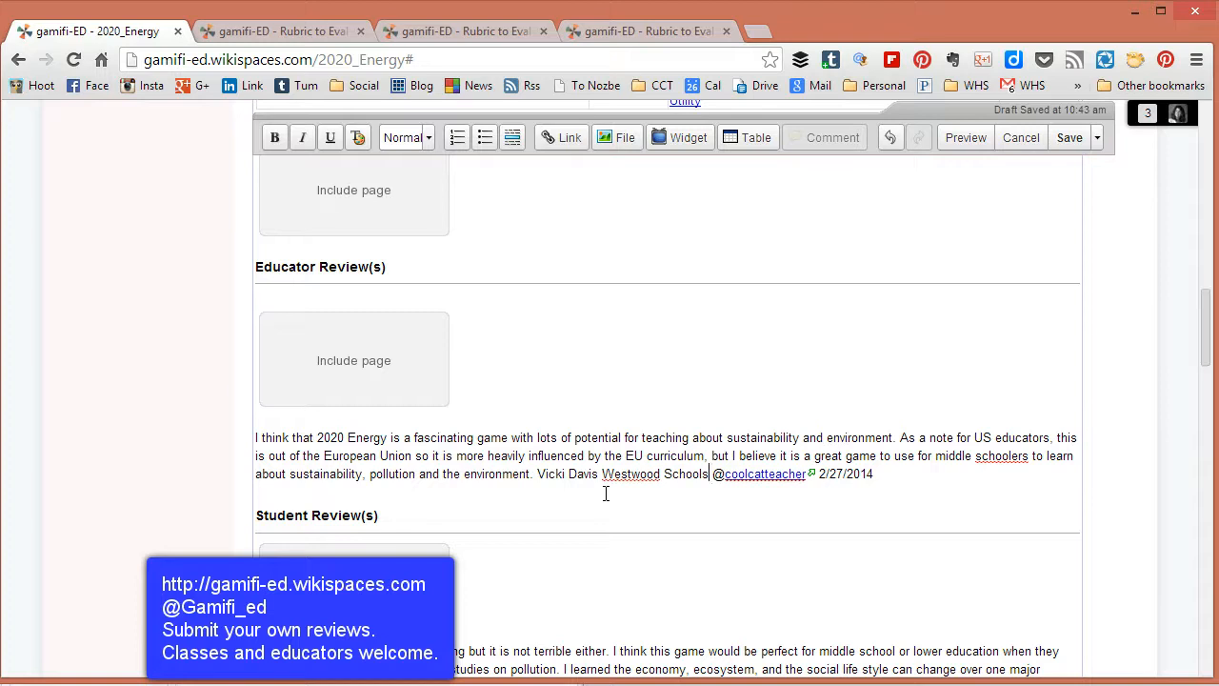
# Insert a line break after the date at the end of the educator review
pyautogui.scroll(-2, 617, 493)
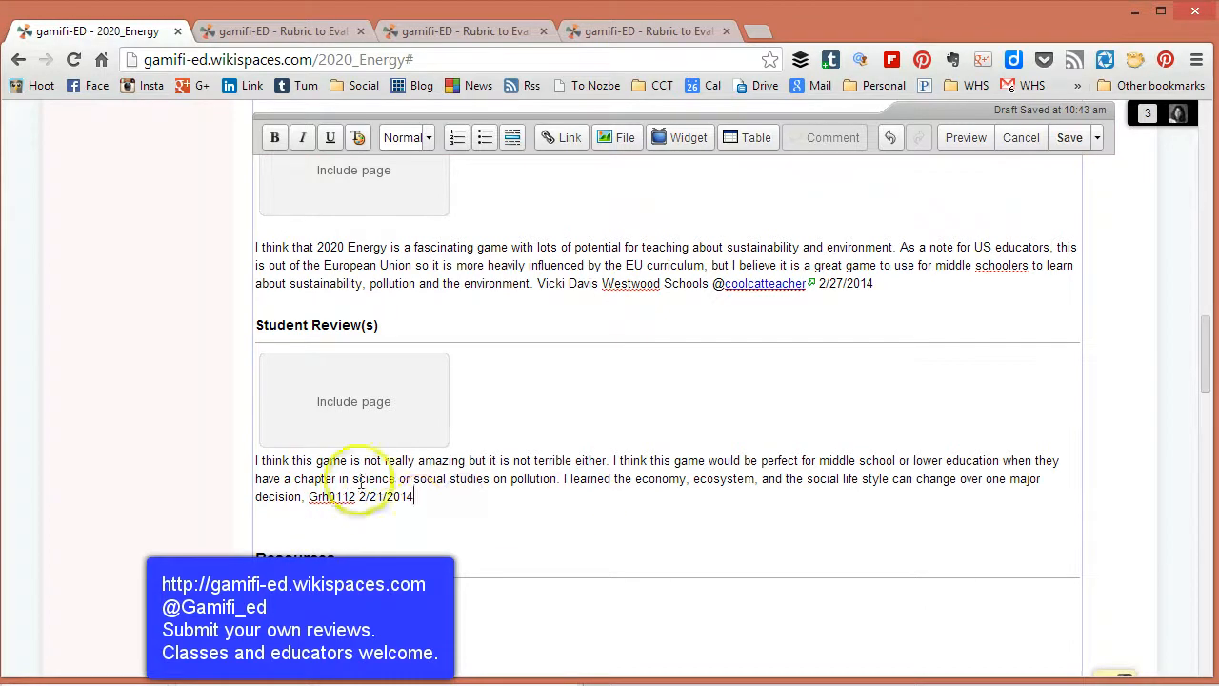
pyautogui.scroll(1, 517, 447)
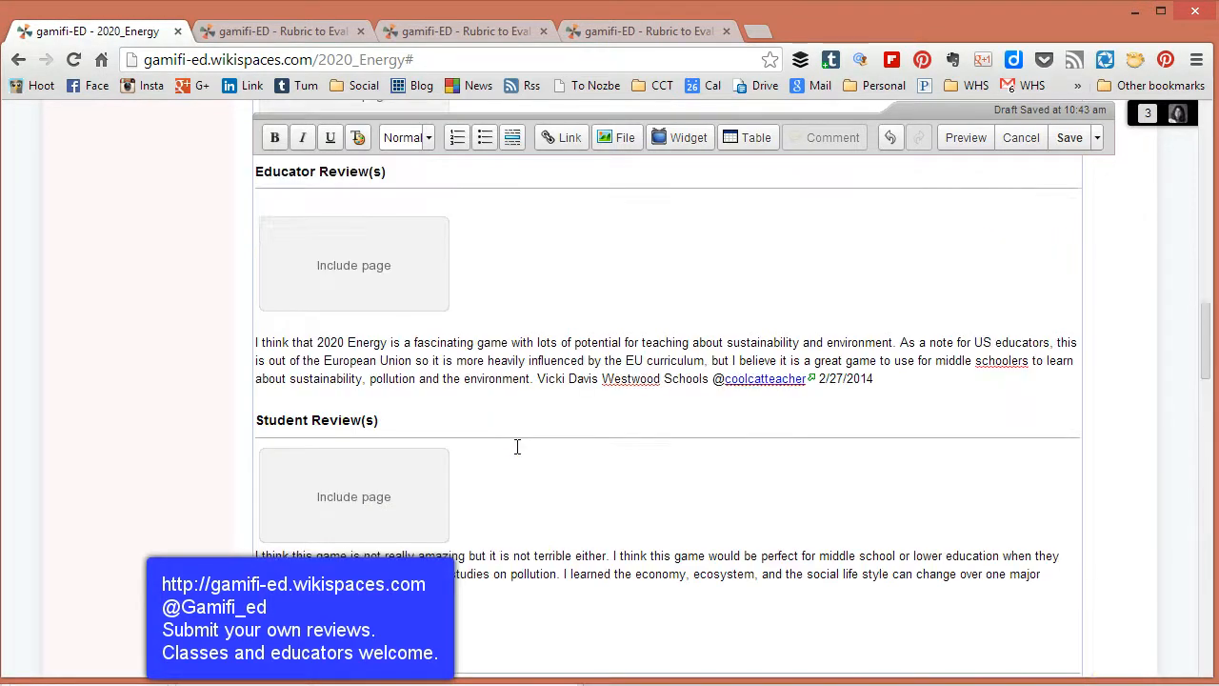
pyautogui.scroll(1, 517, 447)
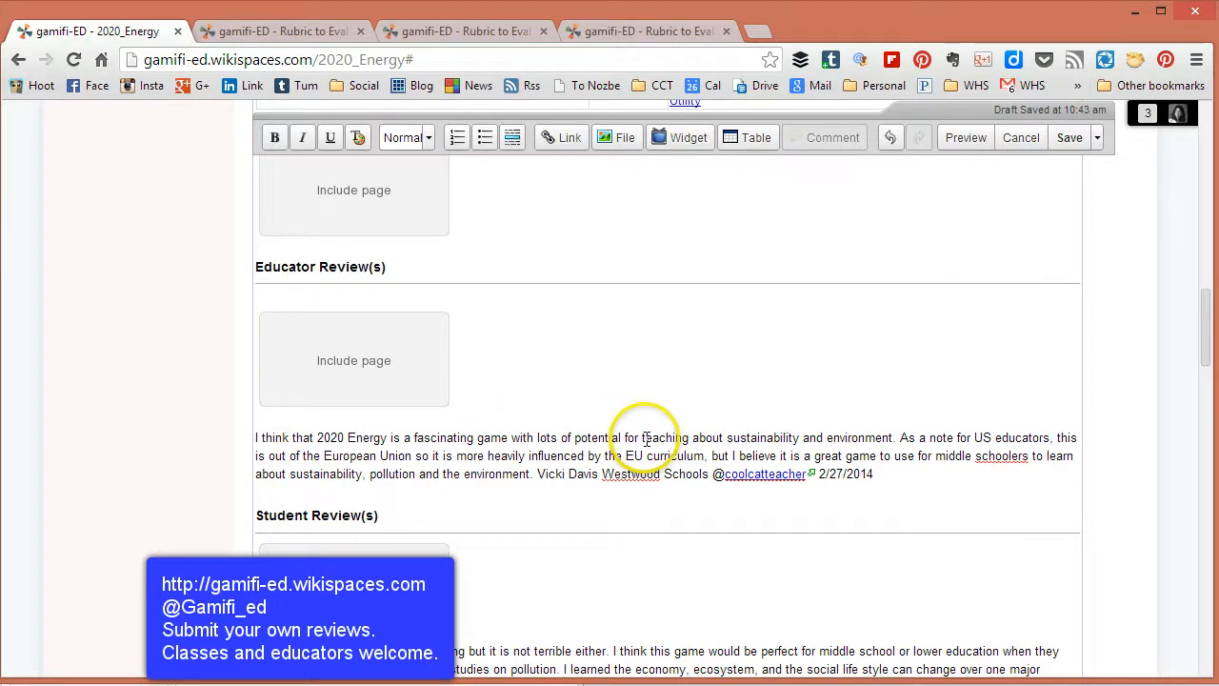
pyautogui.click(886, 473)
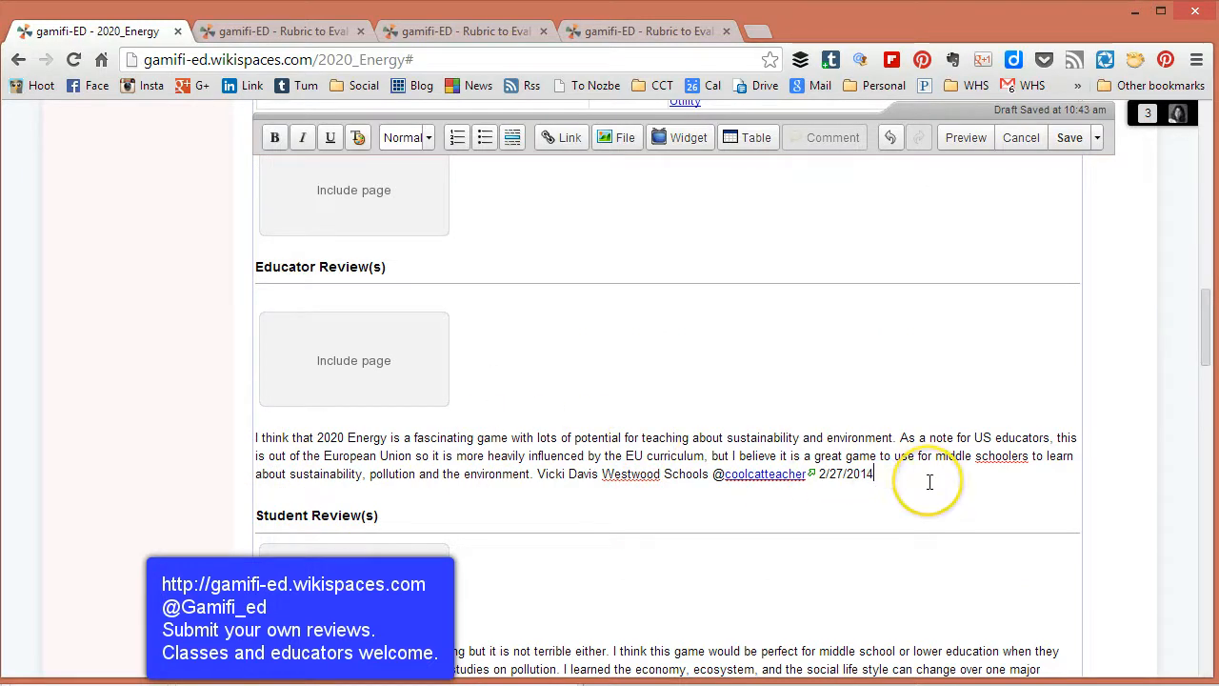
pyautogui.press('Return')
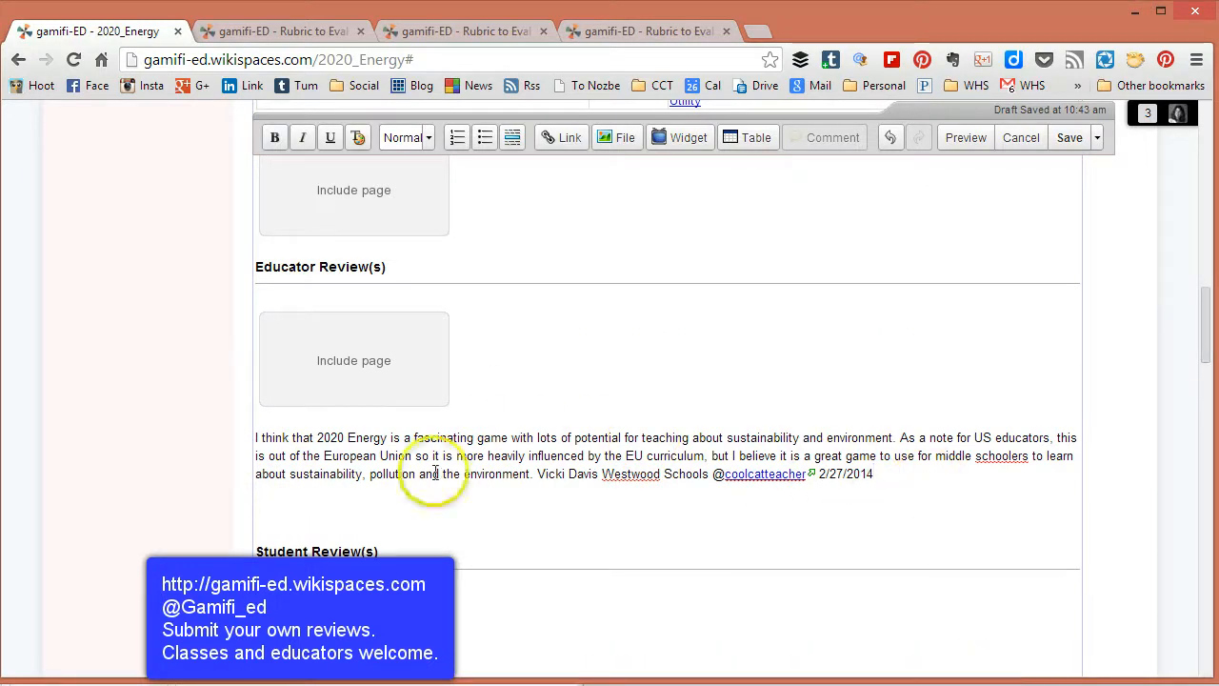
# Check the remaining sections of the page and save it with the new educator review
pyautogui.scroll(-3, 632, 515)
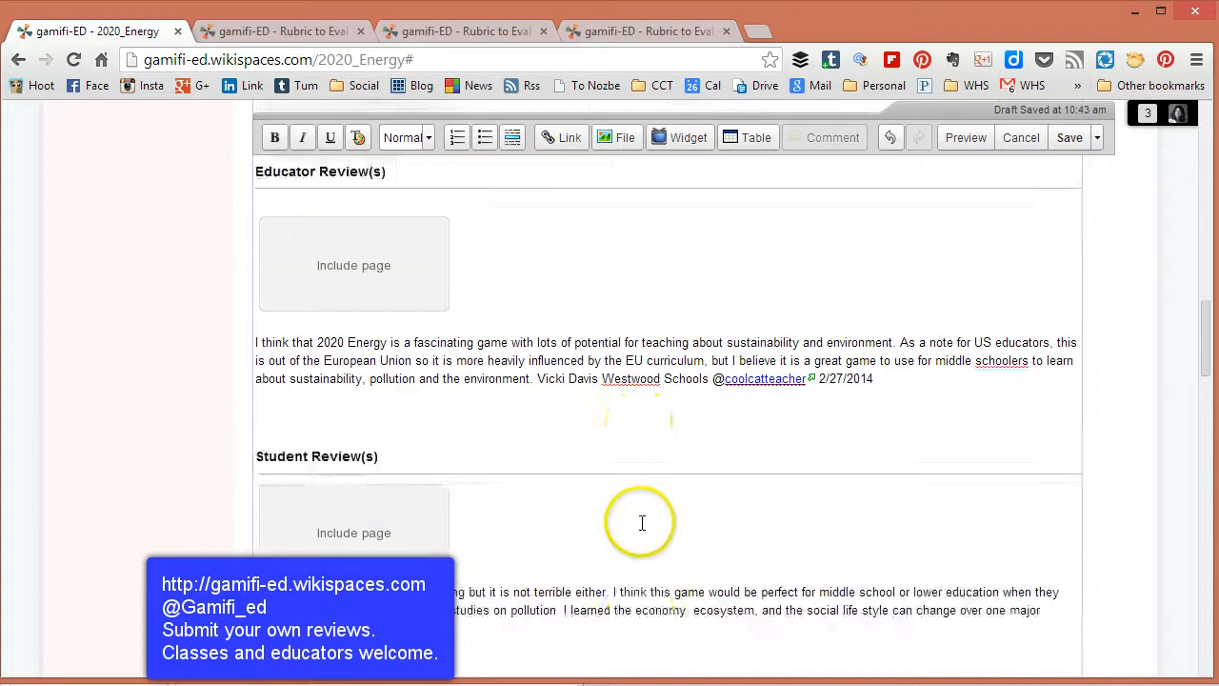
pyautogui.scroll(6, 658, 512)
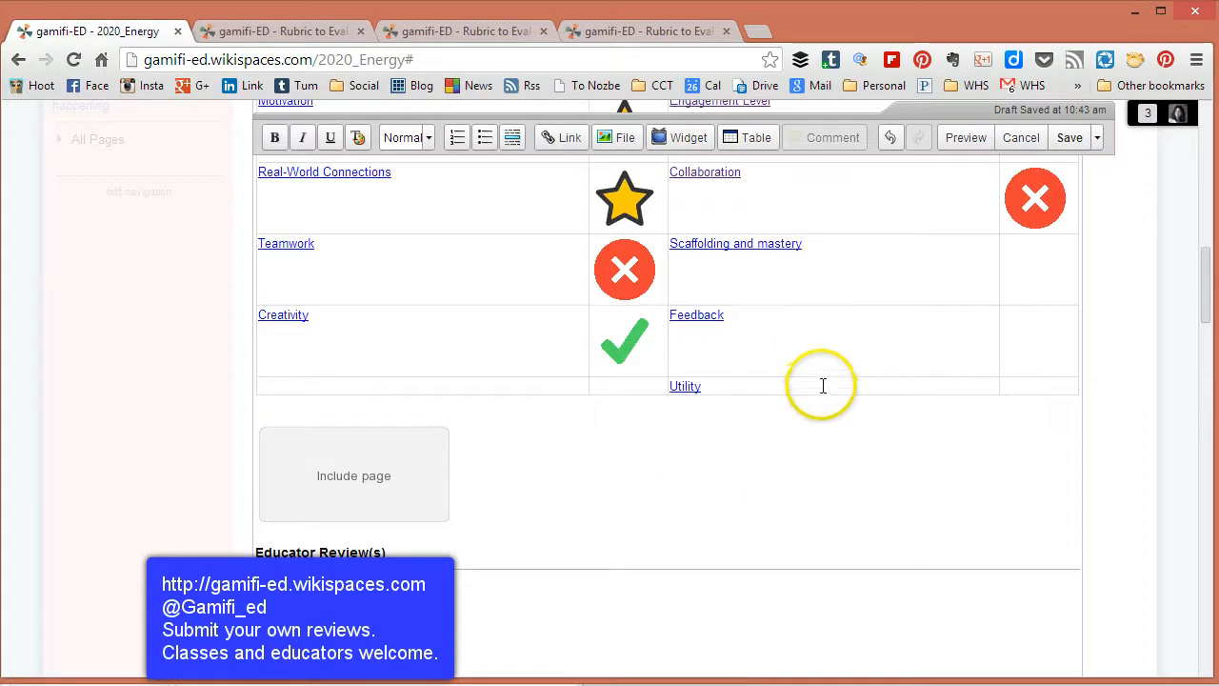
pyautogui.scroll(-4, 659, 509)
pyautogui.scroll(-4, 659, 507)
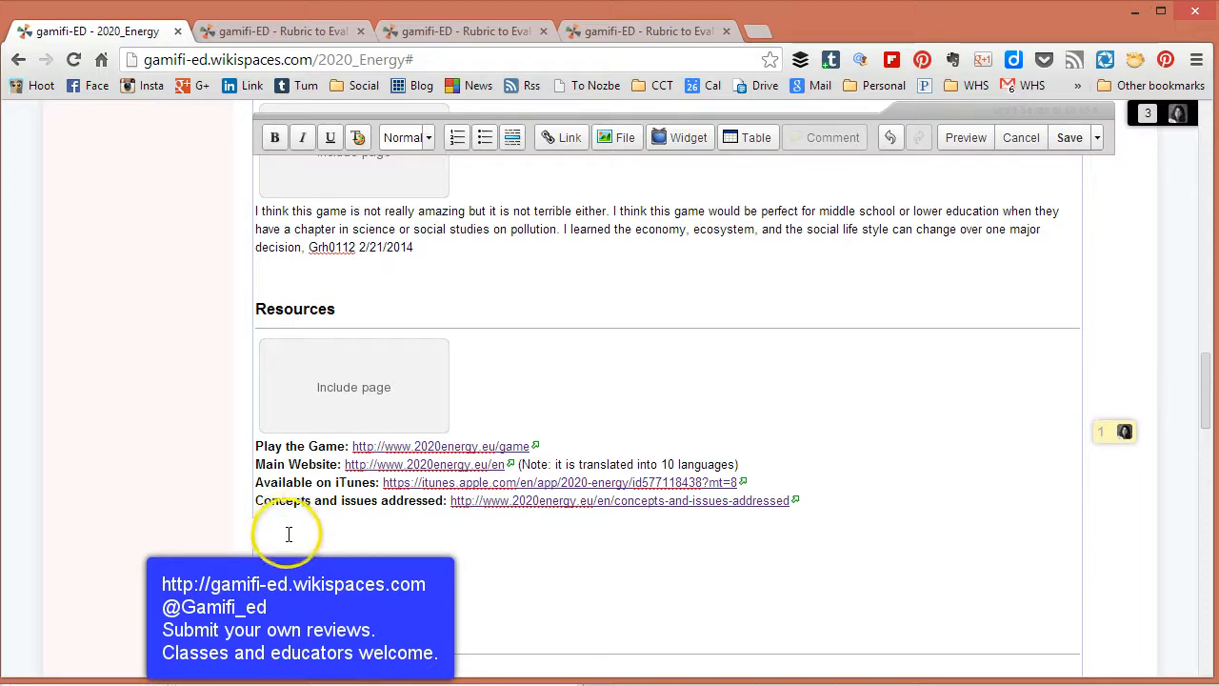
pyautogui.scroll(-2, 362, 544)
pyautogui.scroll(-1, 559, 542)
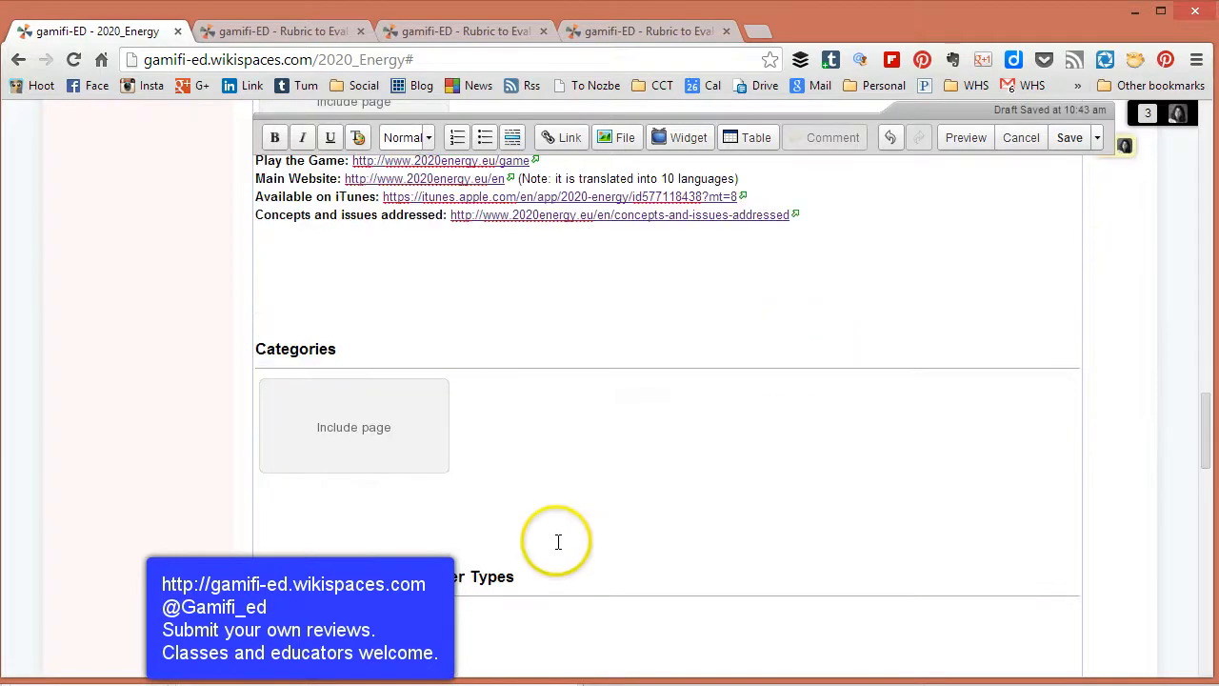
pyautogui.scroll(10, 572, 524)
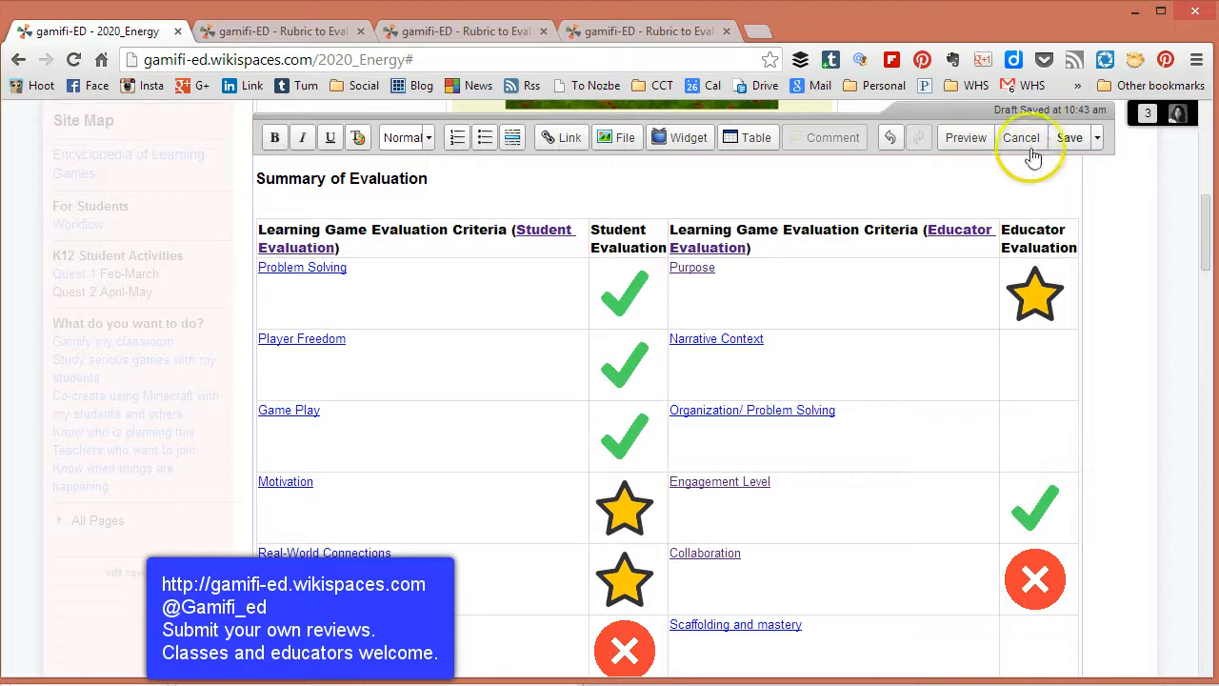
pyautogui.click(1067, 148)
pyautogui.scroll(-1, 652, 524)
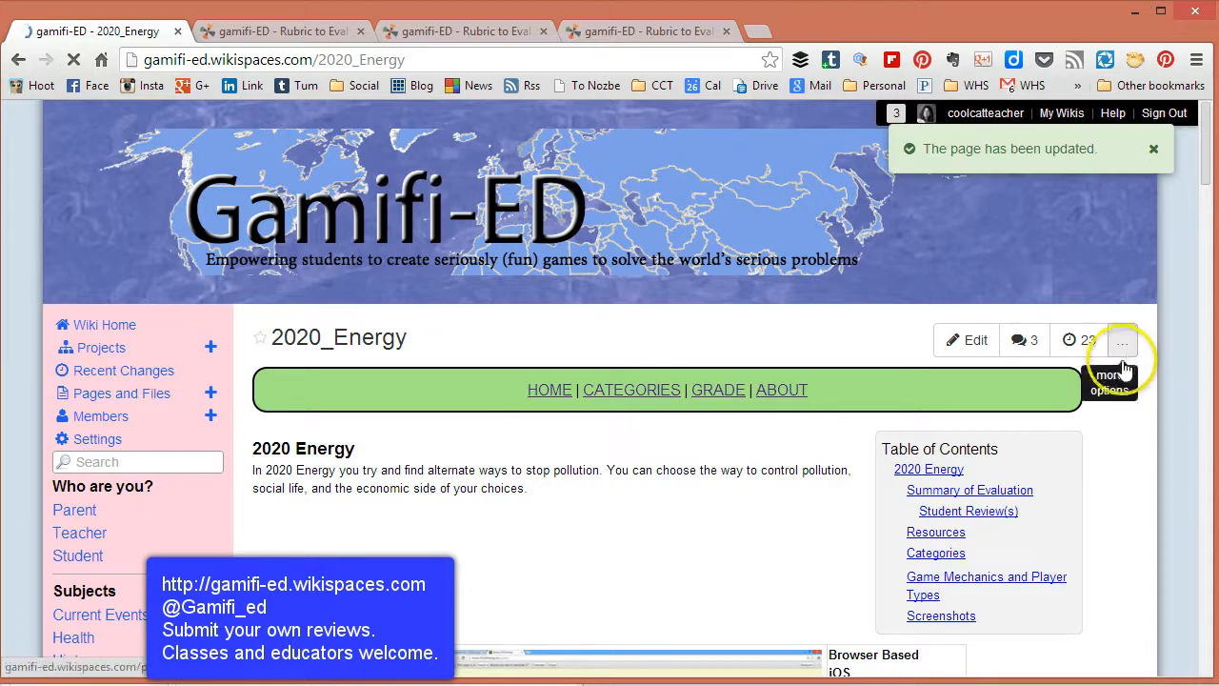
# Open the 2020_Energy page's tags for editing
pyautogui.click(1128, 343)
pyautogui.click(1032, 379)
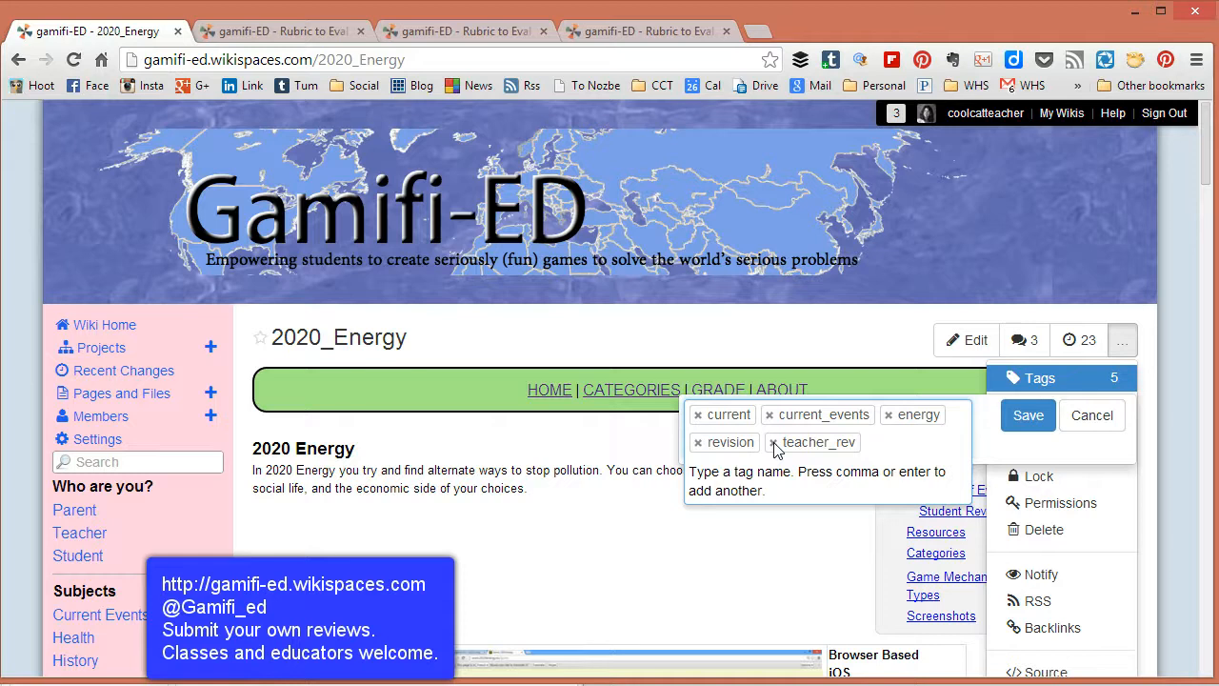
pyautogui.write('r')
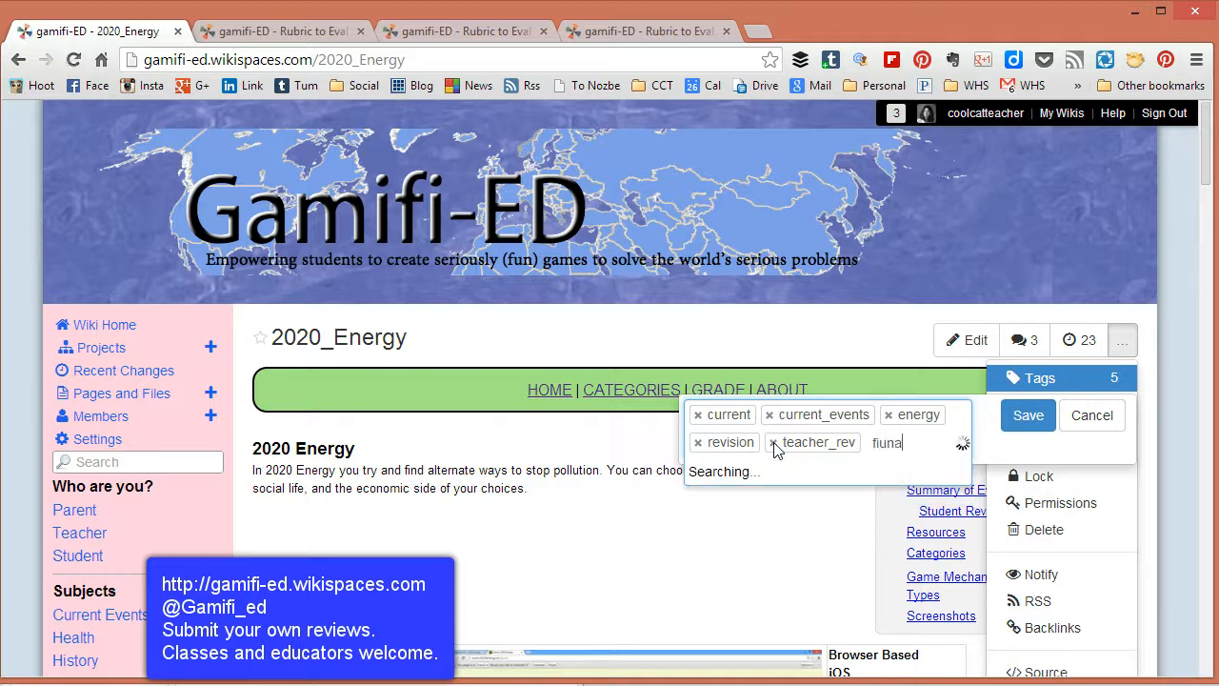
pyautogui.write('final')
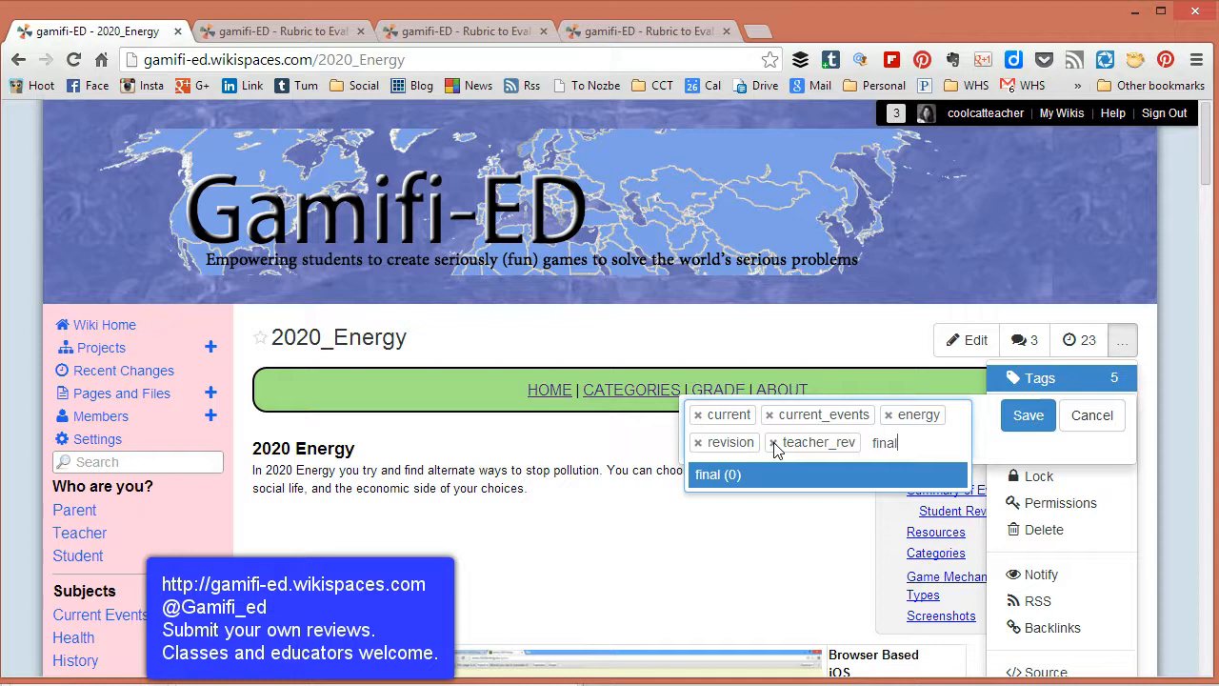
pyautogui.write('_rev')
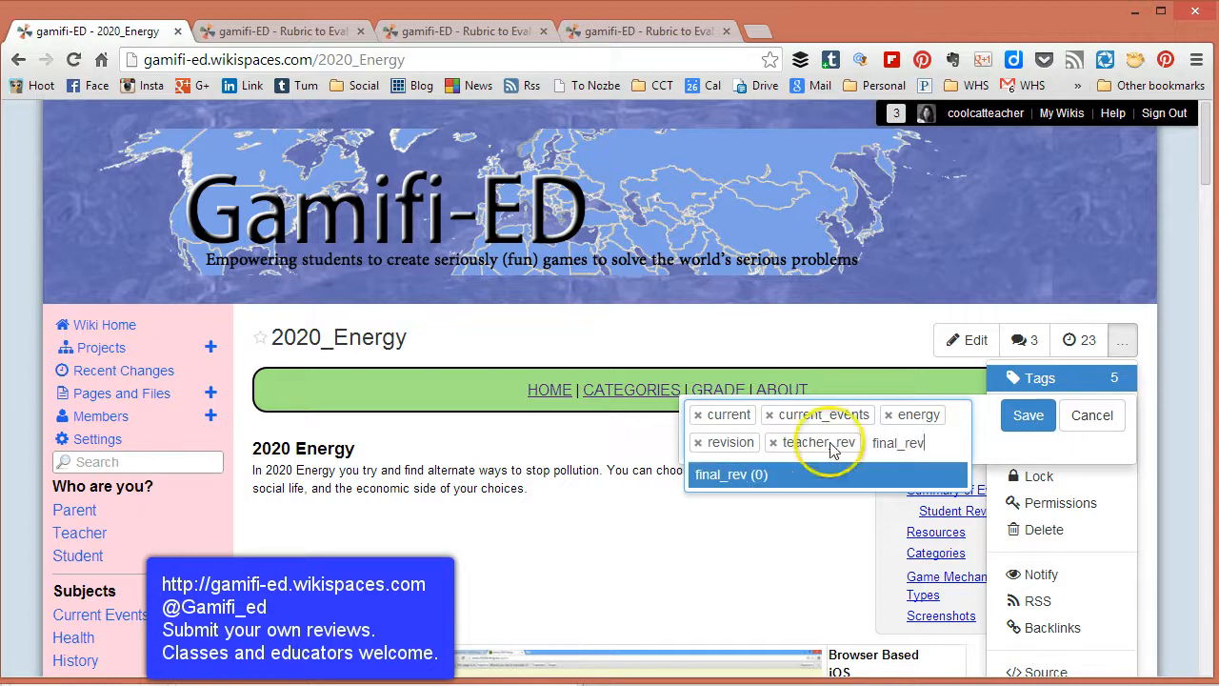
pyautogui.click(775, 447)
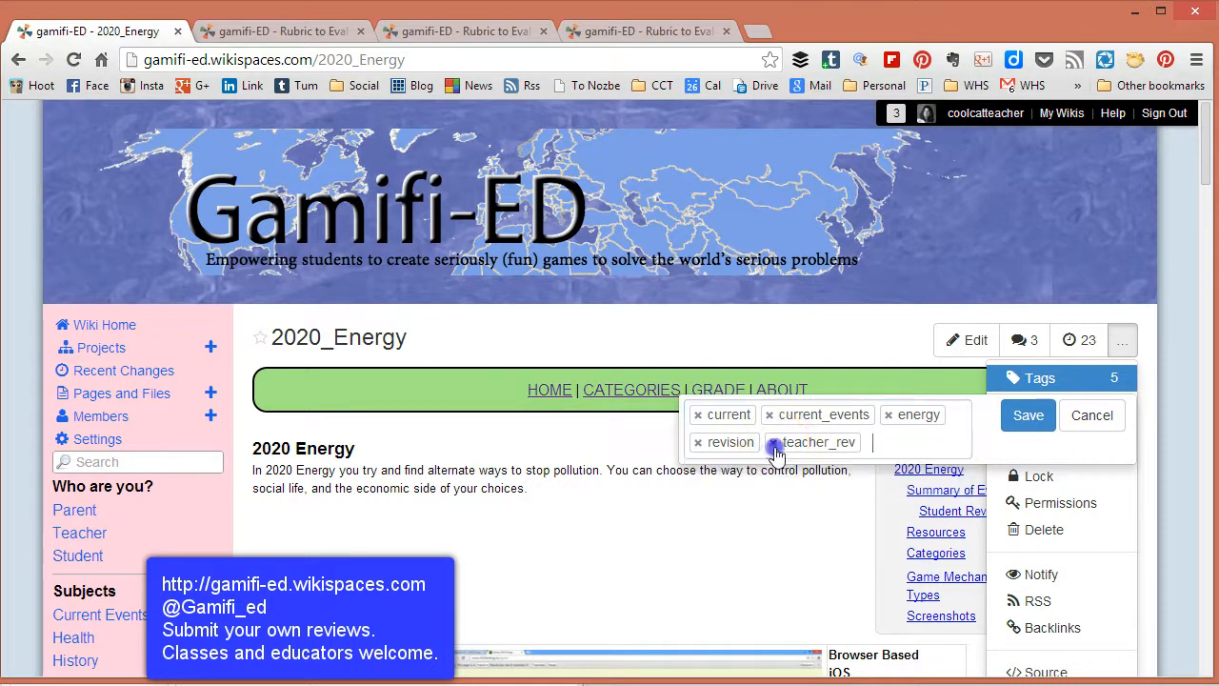
# Replace the page's teacher_rev tag with final_rev and save the tags
pyautogui.click(775, 445)
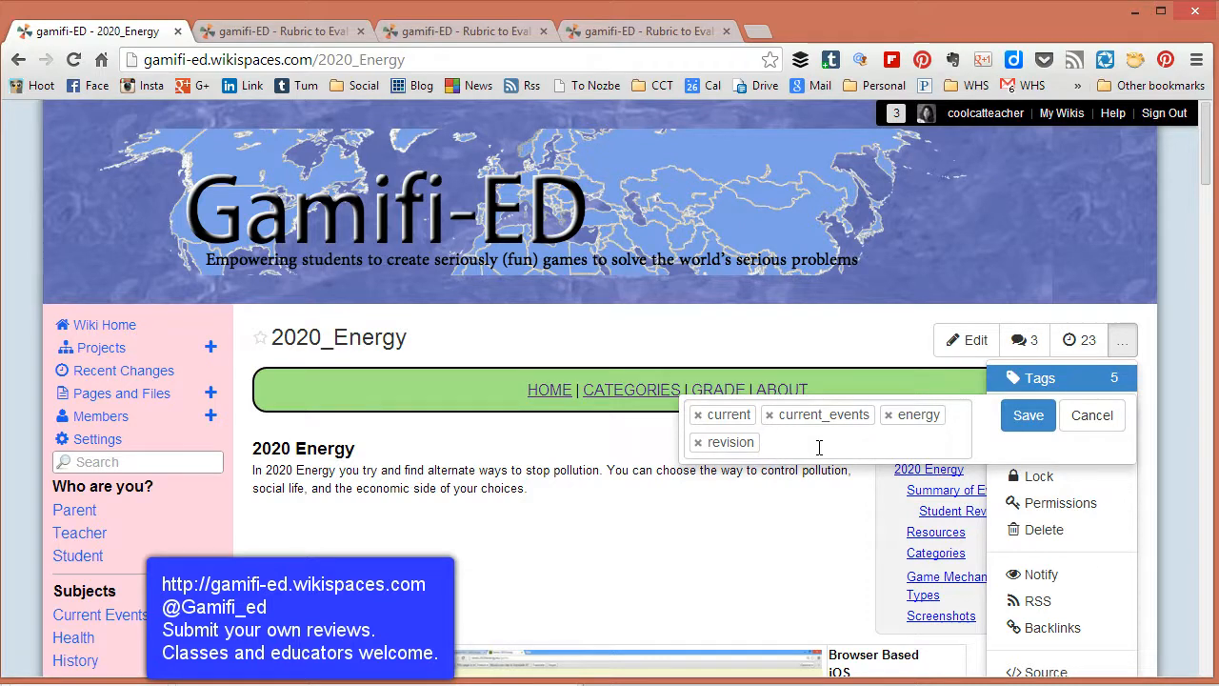
pyautogui.click(819, 447)
pyautogui.write('final_')
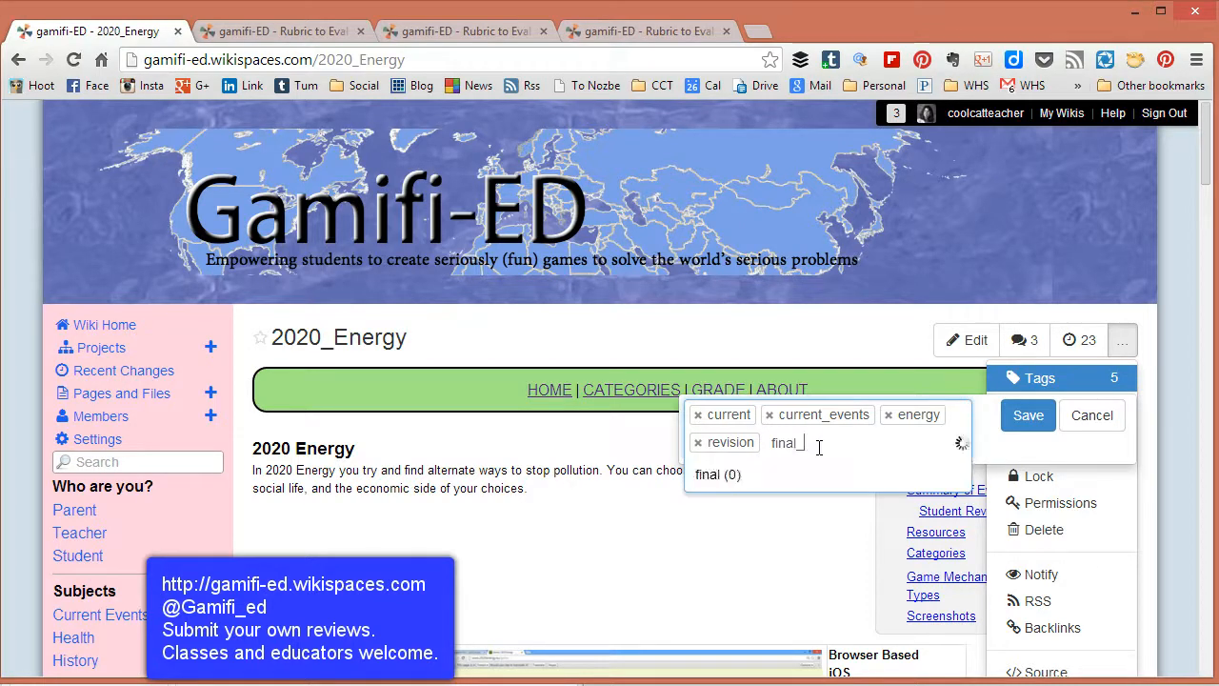
pyautogui.write('rev')
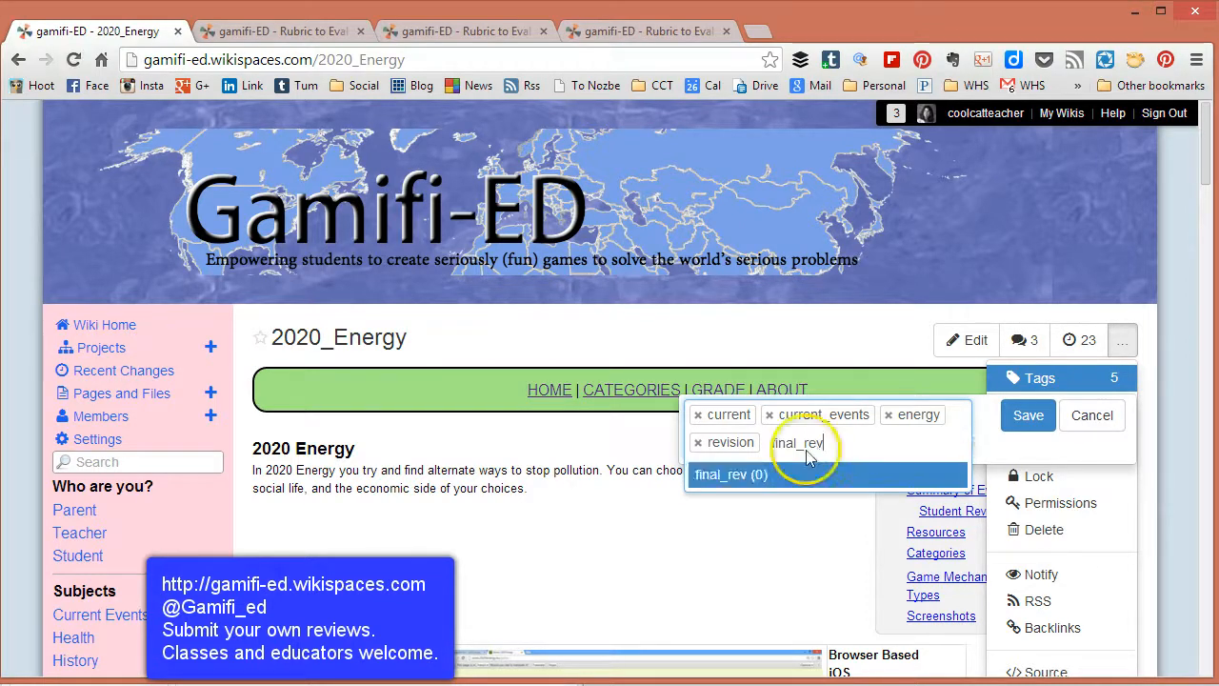
pyautogui.click(734, 476)
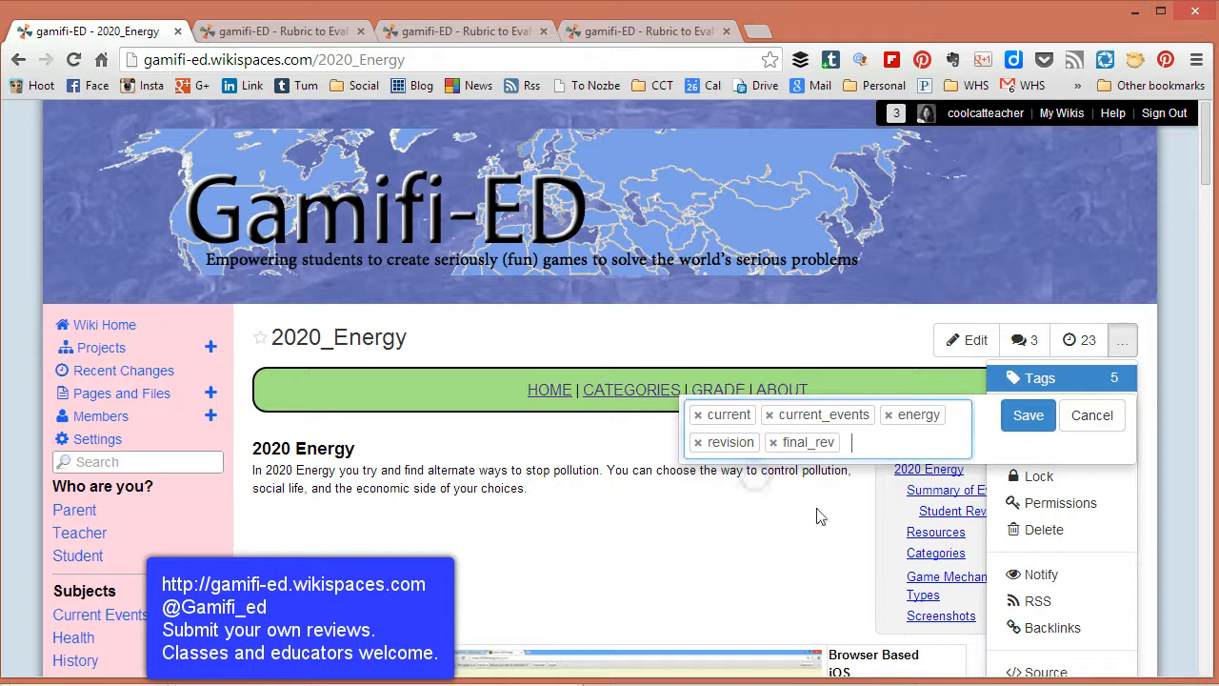
pyautogui.click(1023, 415)
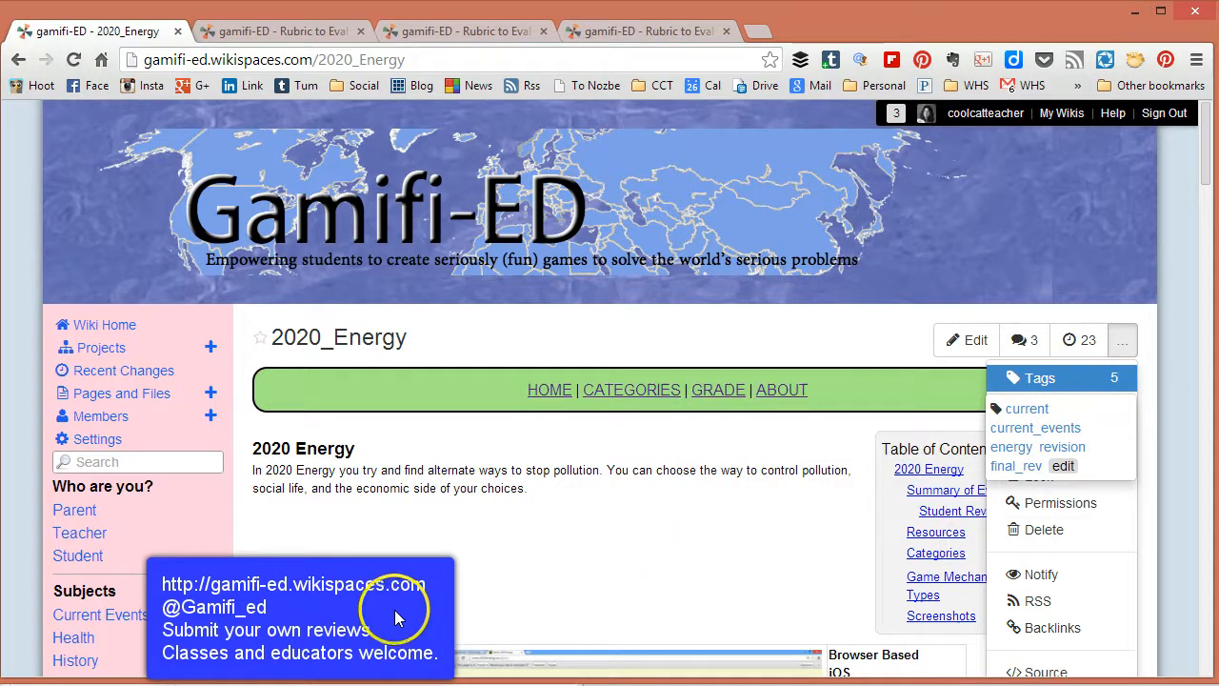